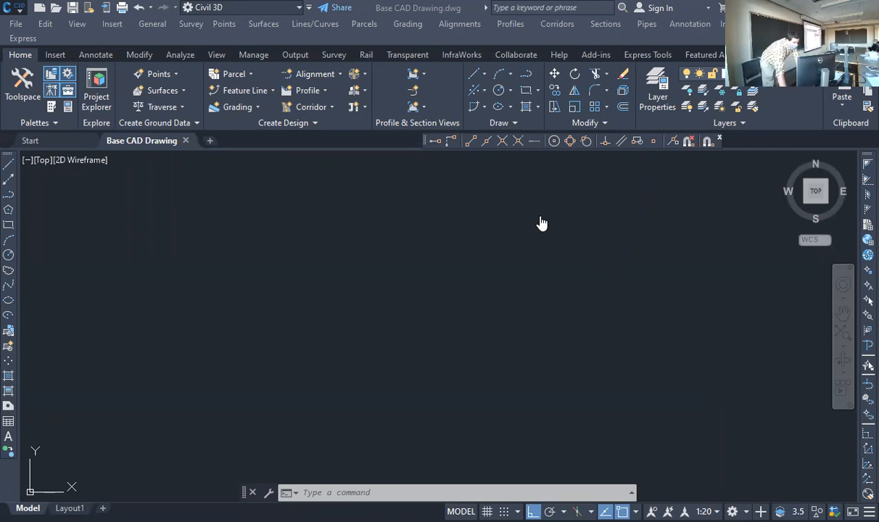
Step: Open the help, view its Videos page, and close the help
key("F1")
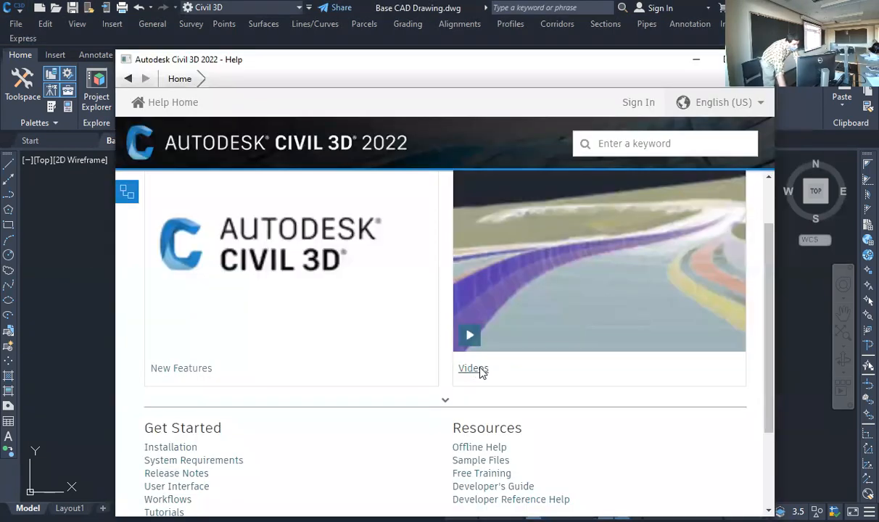
left_click(470, 370)
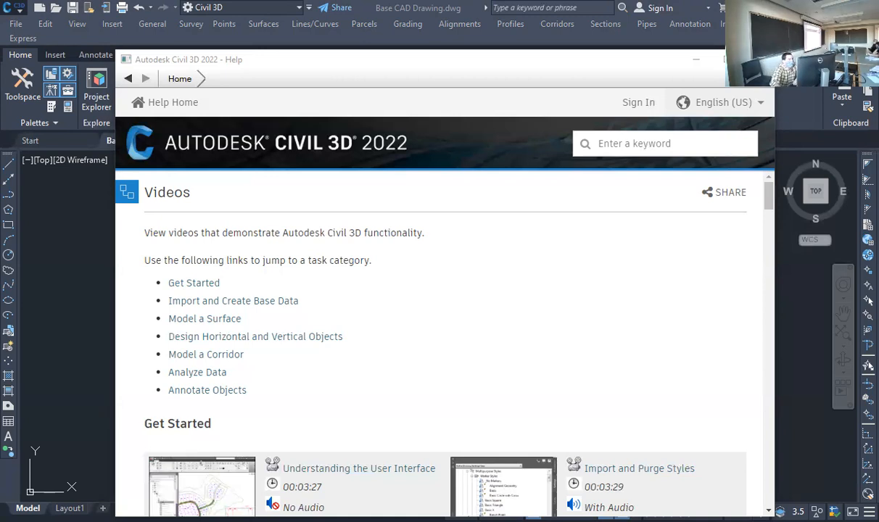
left_click(759, 59)
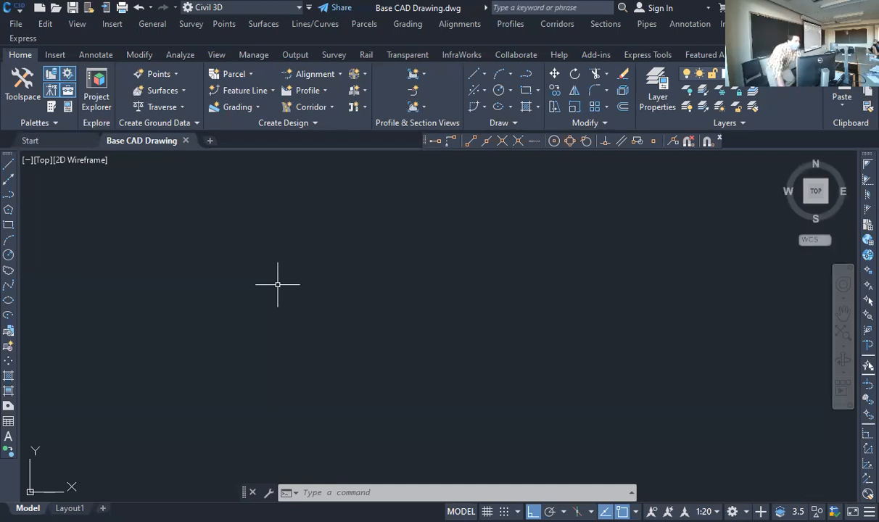
Step: Start a point import and add ROBEY.txt from the Robey - Survey\Survey folder on the easystore (E:) drive as the source file
left_click(233, 27)
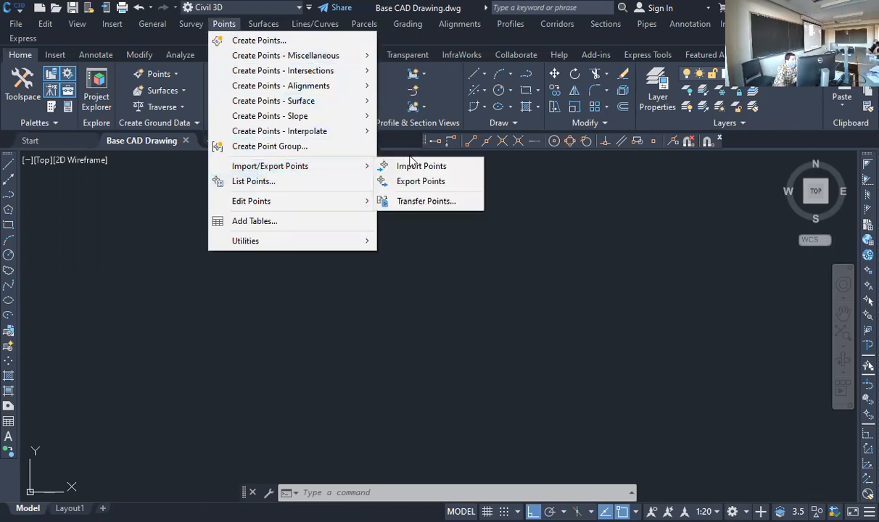
mouse_move(330, 166)
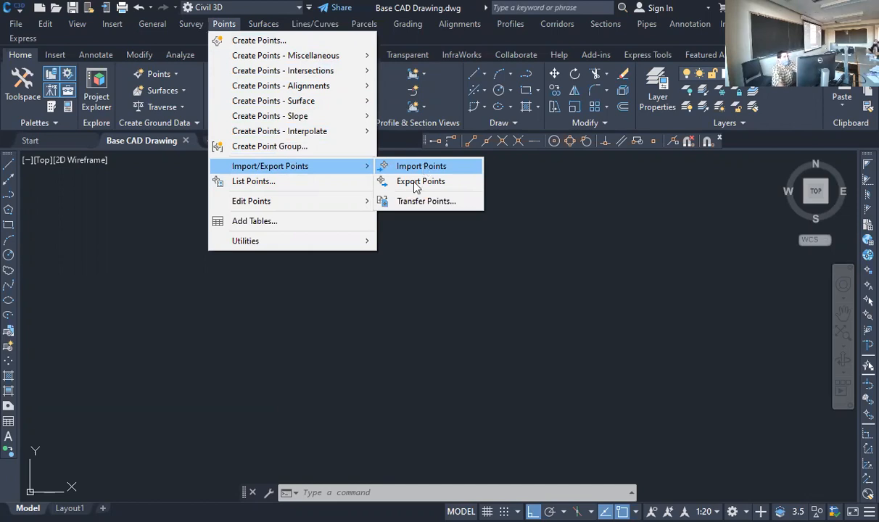
left_click(421, 166)
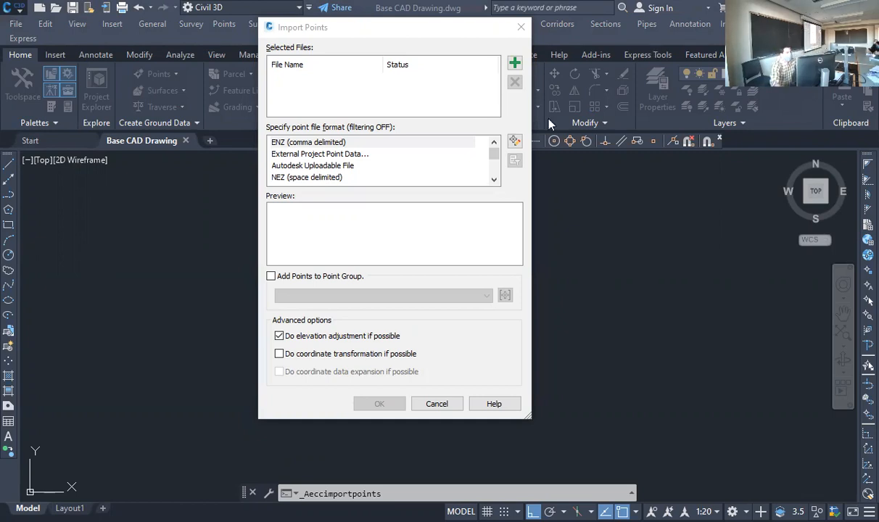
left_click(516, 64)
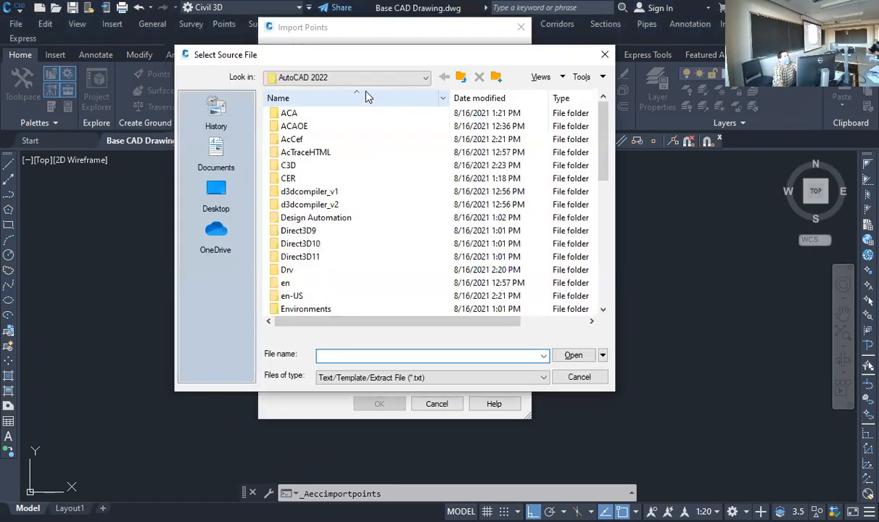
left_click(369, 77)
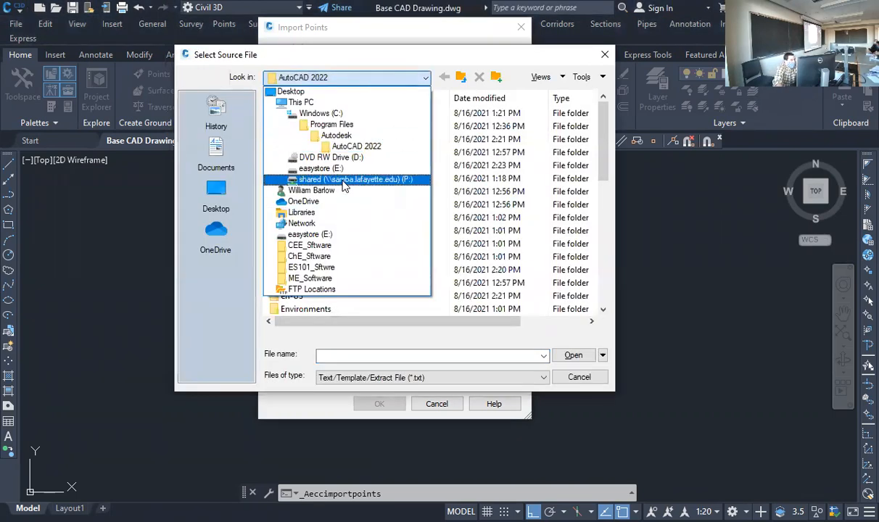
left_click(343, 172)
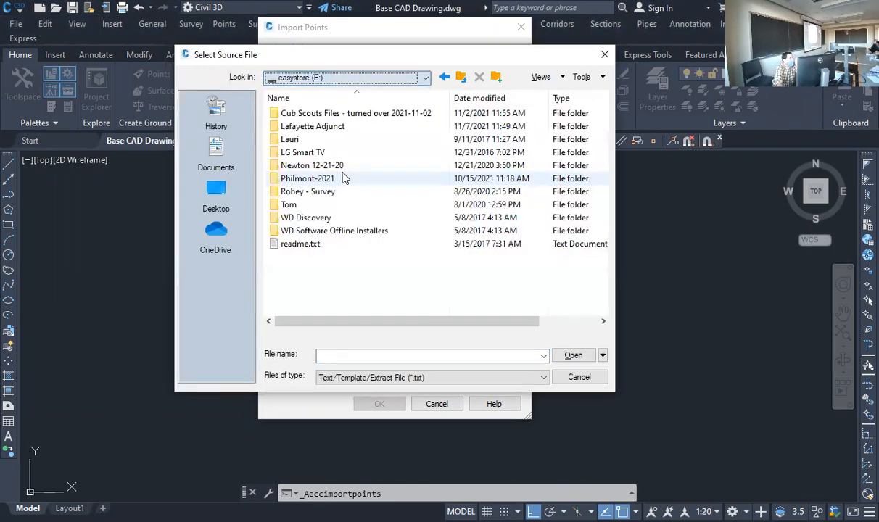
double_click(341, 127)
left_click(444, 76)
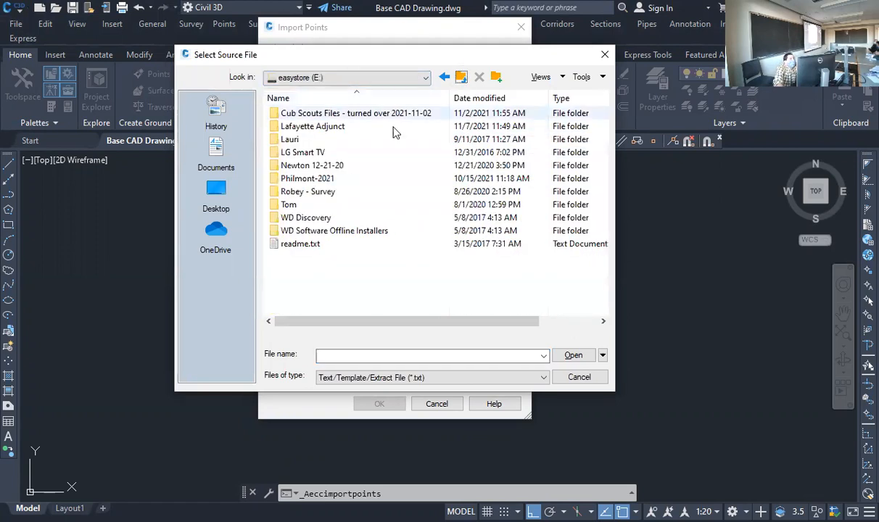
double_click(310, 191)
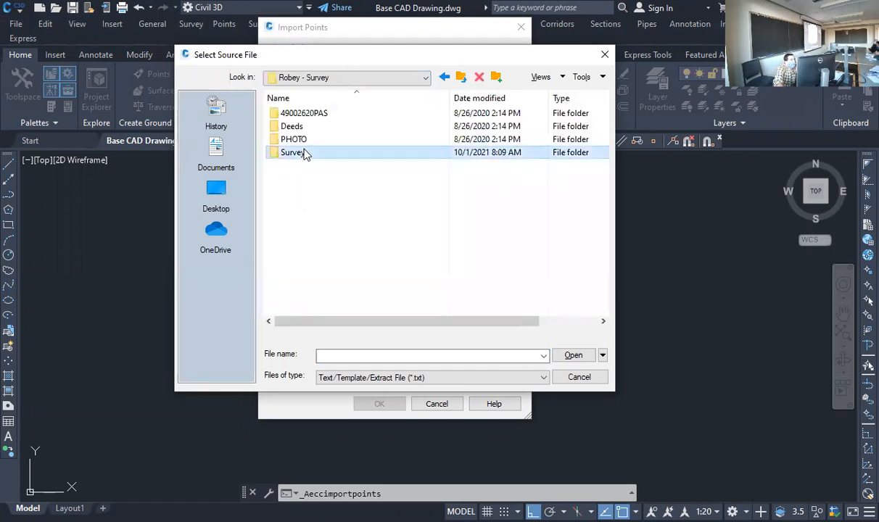
double_click(304, 151)
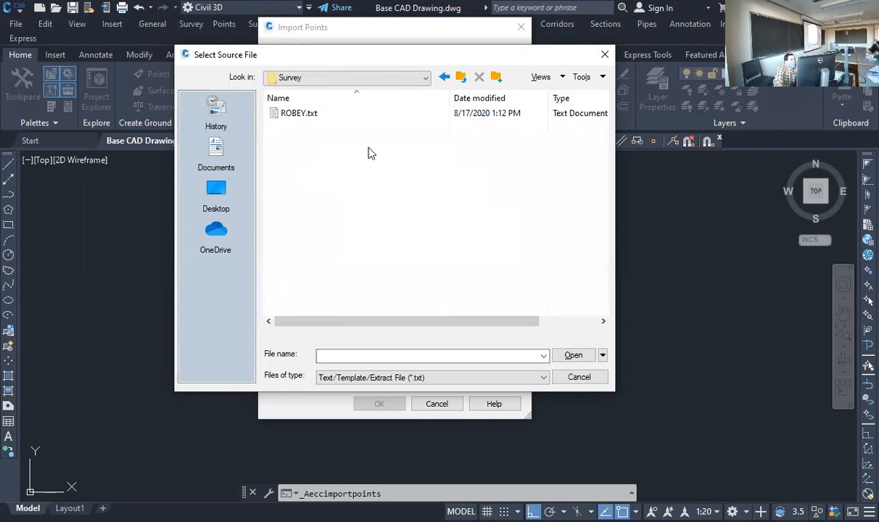
left_click(296, 114)
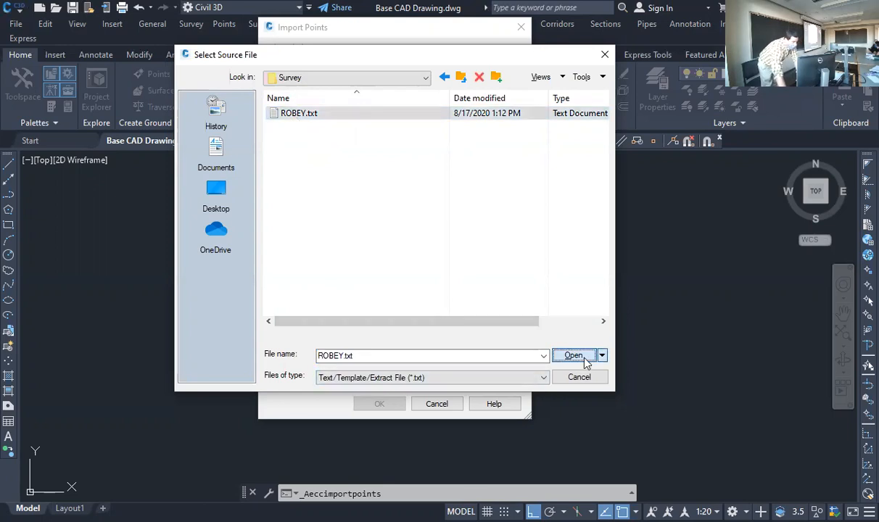
left_click(573, 355)
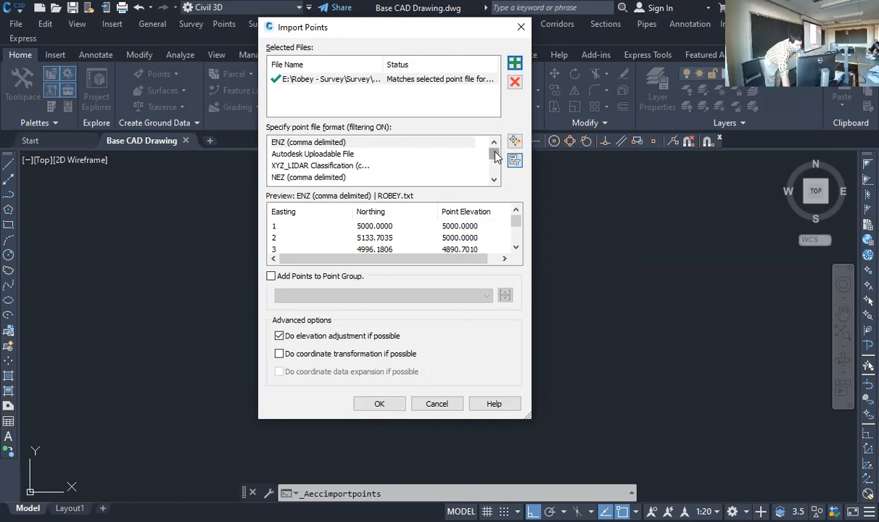
Step: Set the point file format to PNEZD (comma delimited) and add the points to a new point group named My Happy Points
scroll(498, 179, "down", 3)
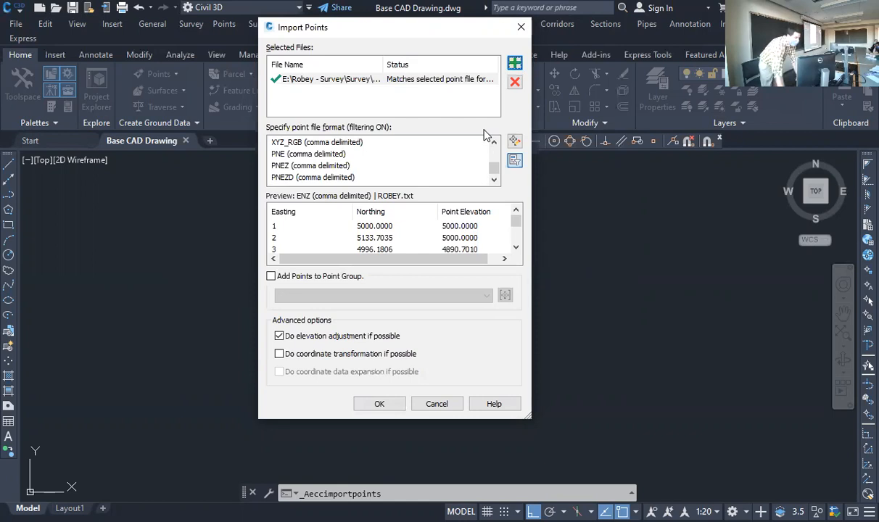
left_click(315, 180)
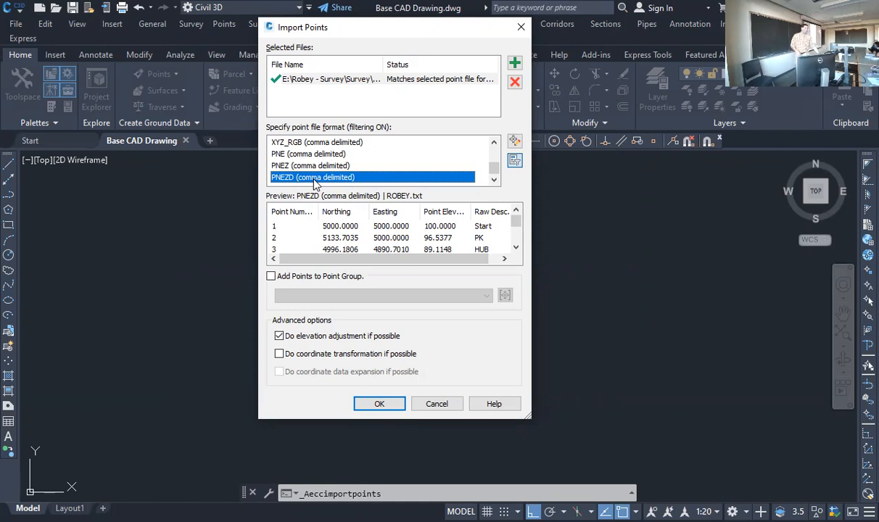
left_click(301, 277)
left_click(388, 295)
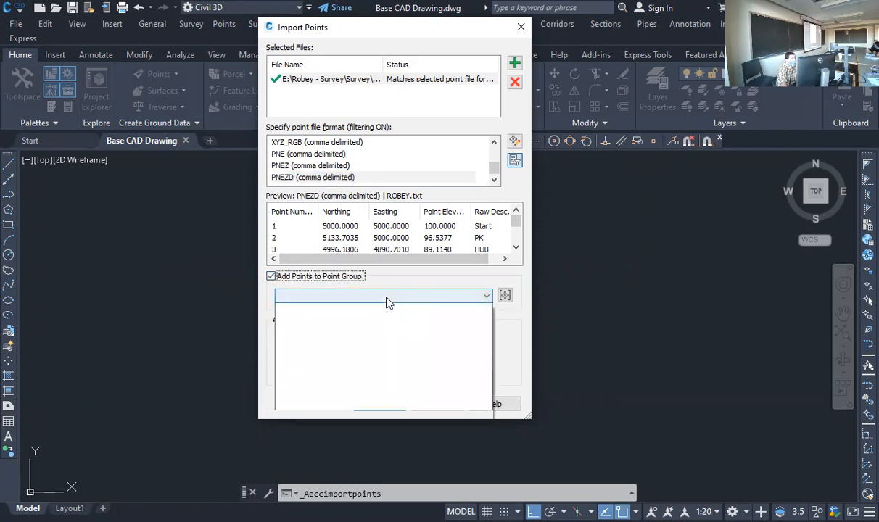
left_click(387, 295)
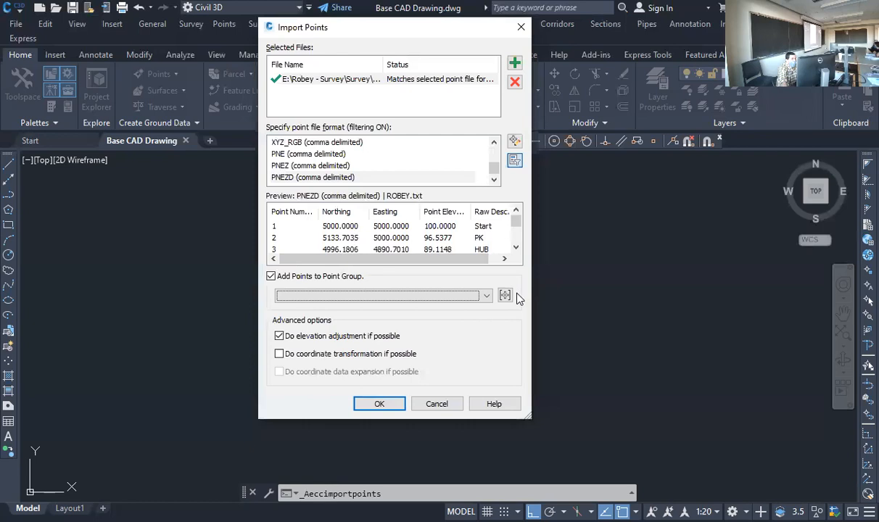
left_click(505, 295)
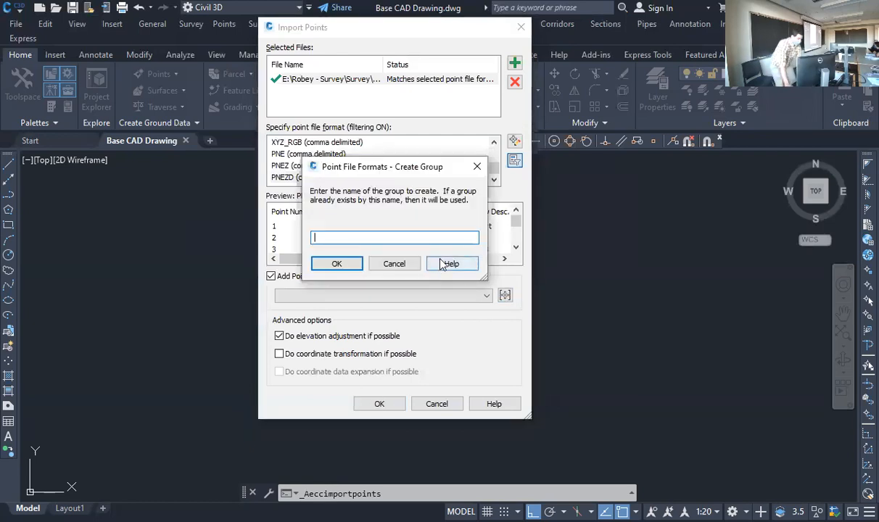
type("My Ha")
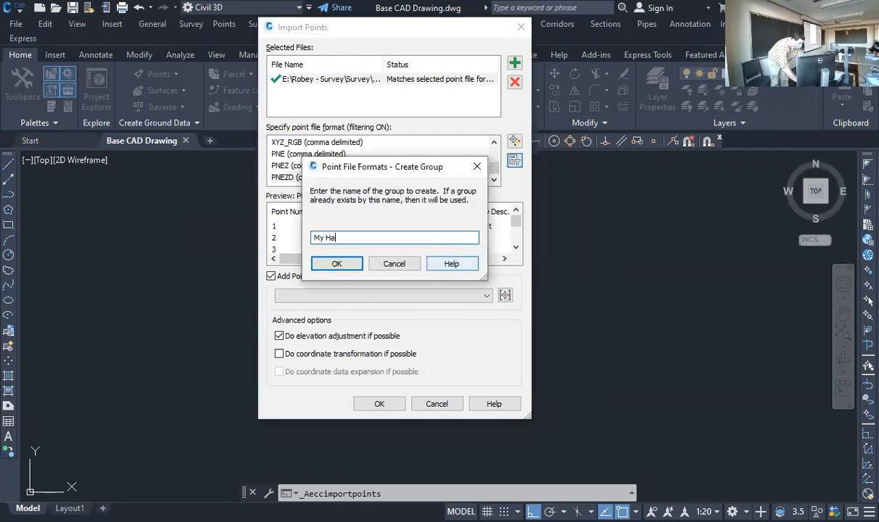
type("ppy Points")
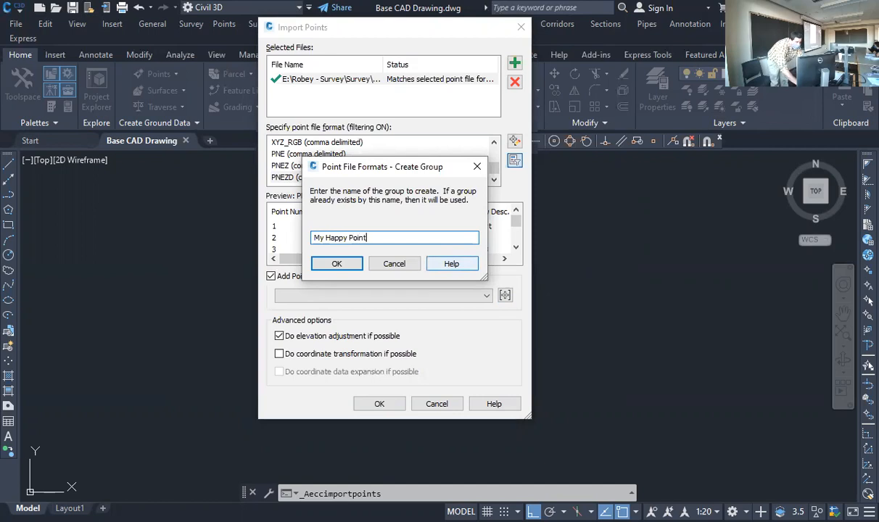
left_click(351, 266)
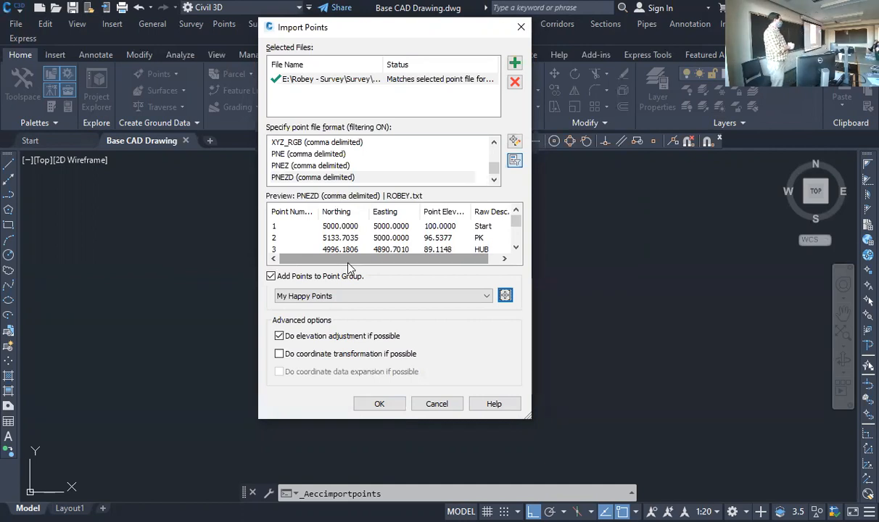
Step: Turn off elevation adjustment, import the points, and zoom to the drawing extents
left_click(280, 337)
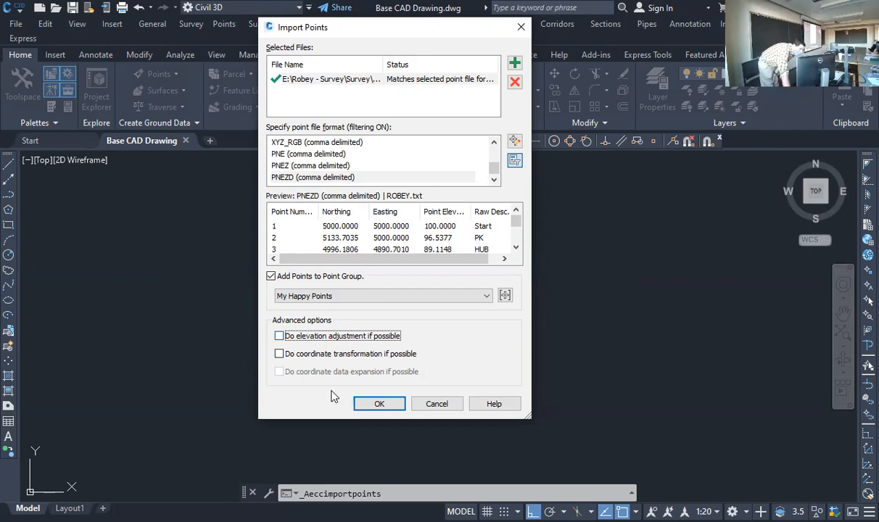
left_click(380, 405)
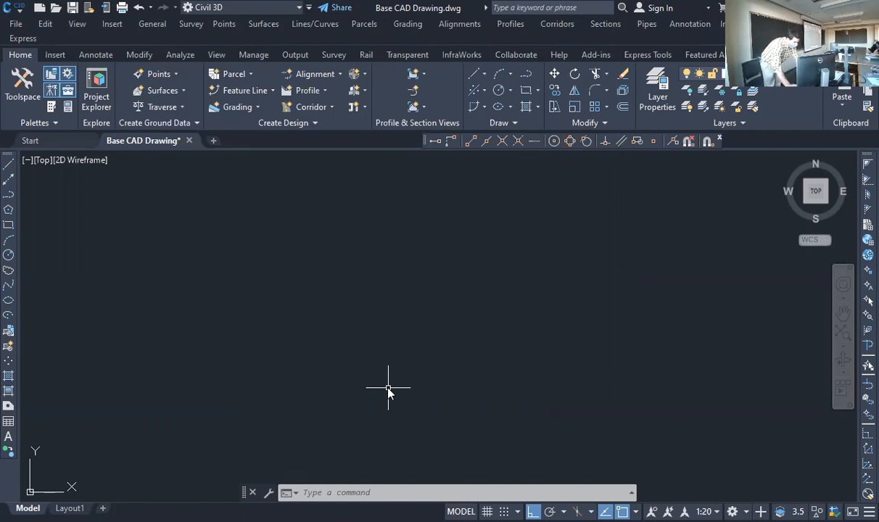
type("z")
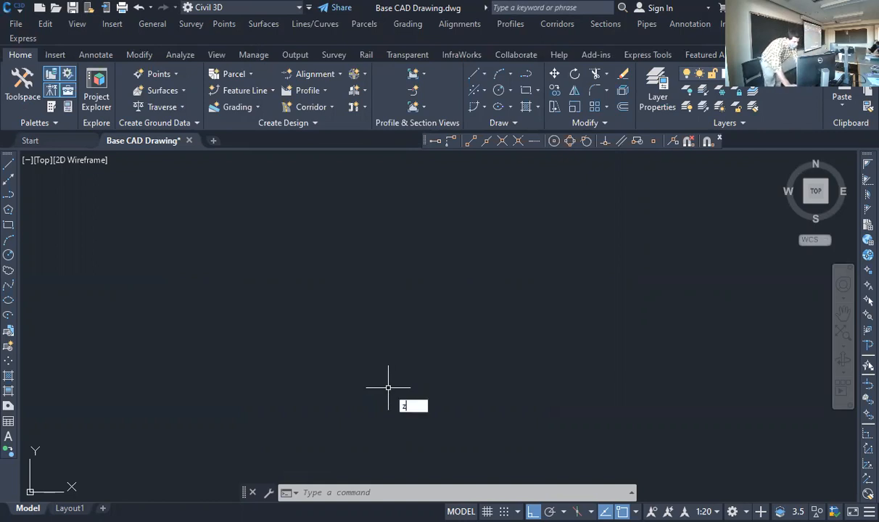
key("Return")
type("e")
key("Return")
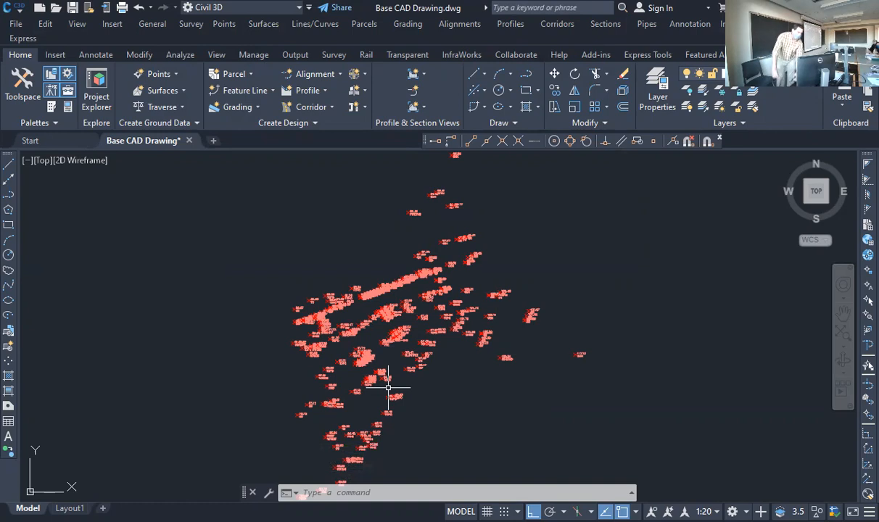
Step: Select all imported survey points and set their point style to Basic in the properties
scroll(392, 295, "up", 7)
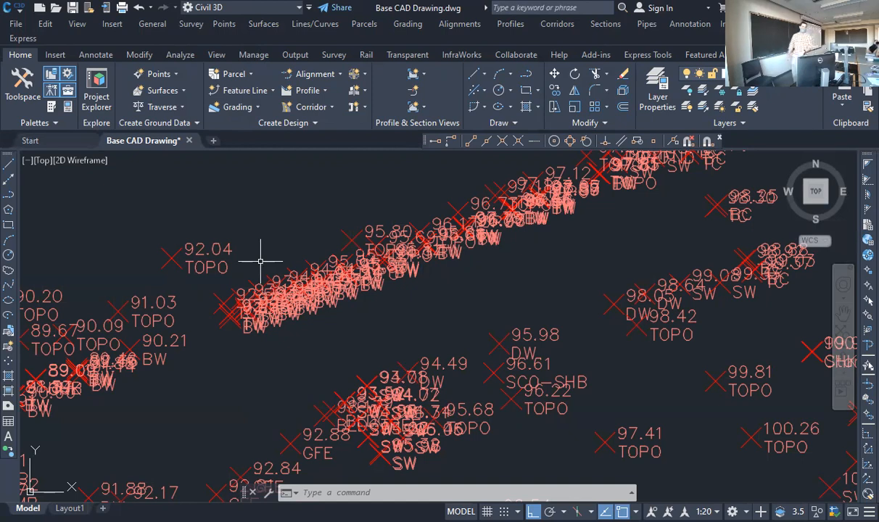
scroll(392, 286, "down", 5)
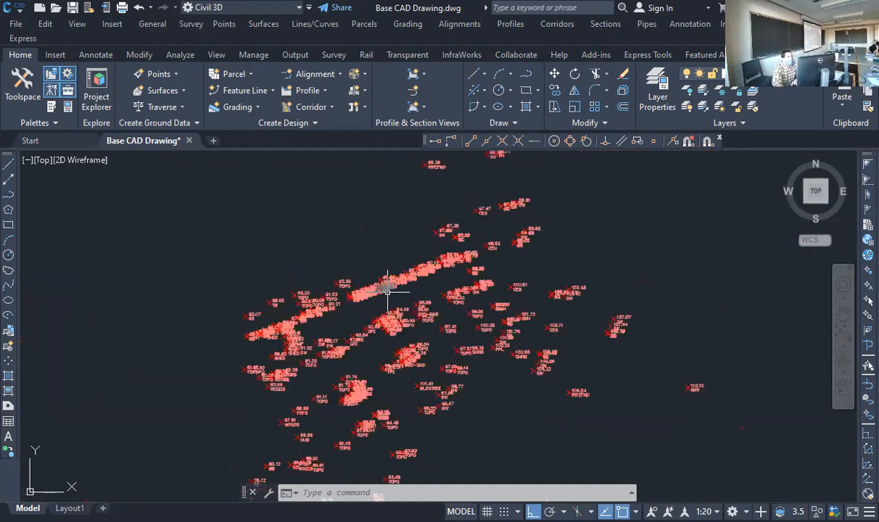
left_click(590, 191)
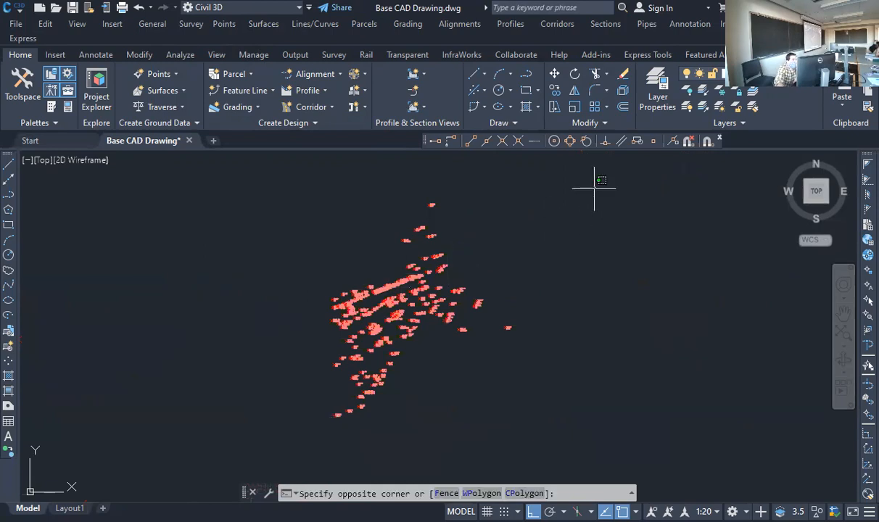
left_click(212, 407)
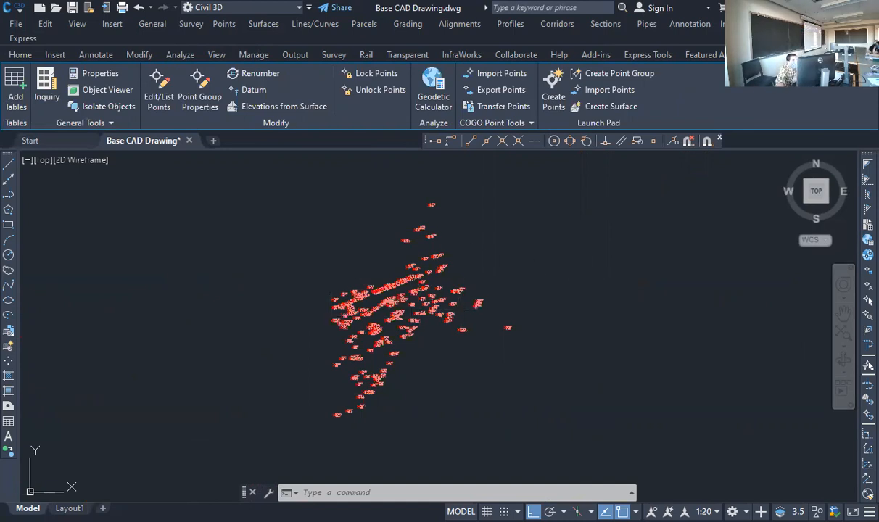
right_click(410, 299)
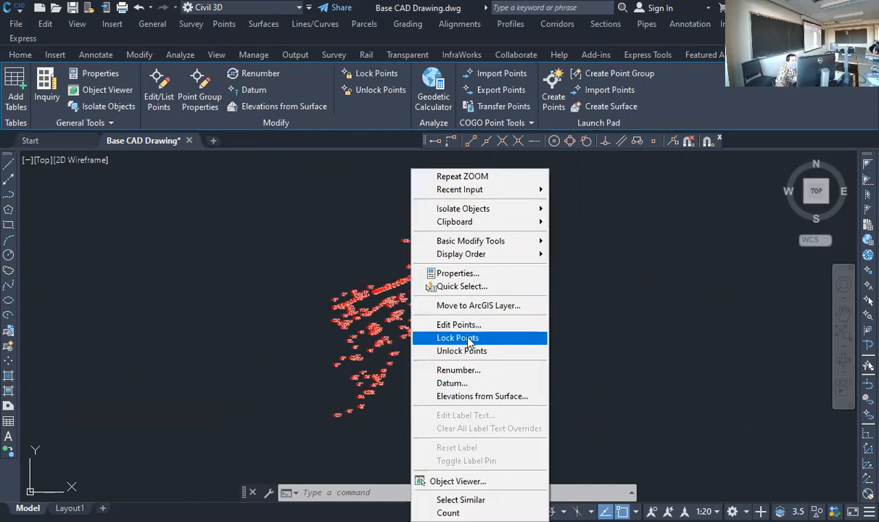
left_click(458, 274)
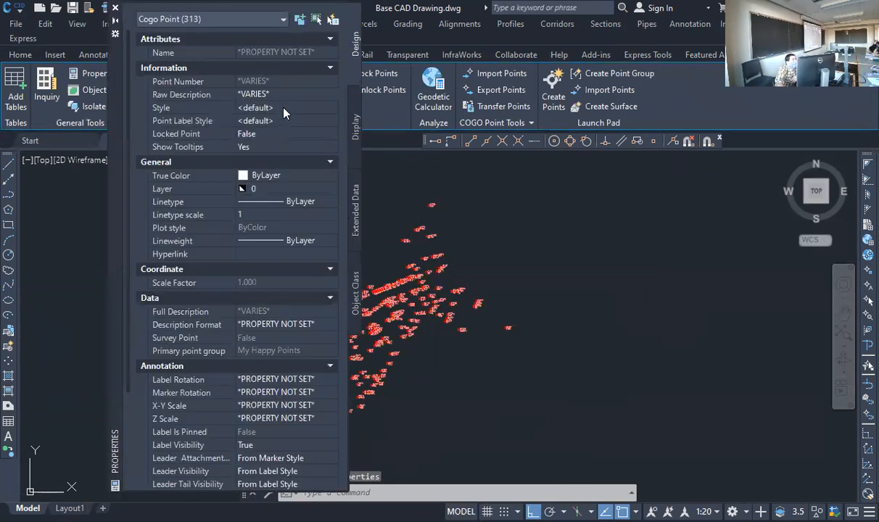
left_click(285, 108)
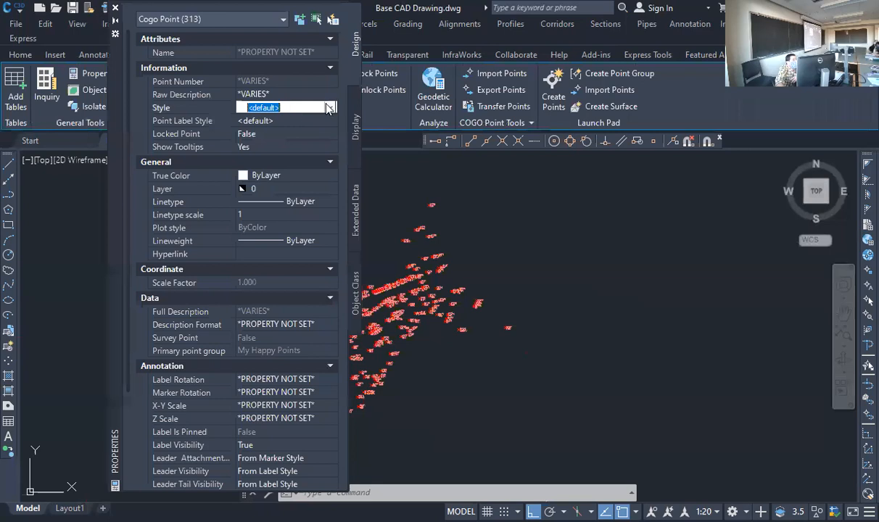
left_click(329, 107)
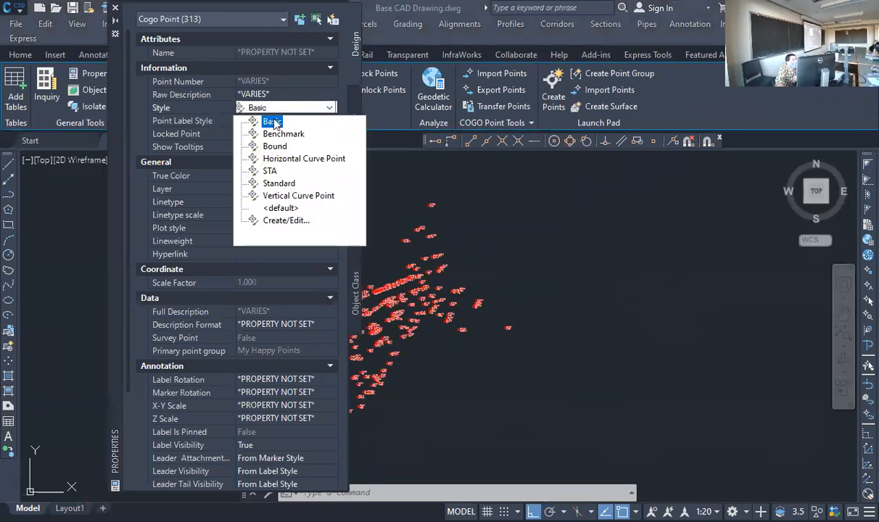
left_click(297, 121)
Step: Set the point label style of all selected survey points to Point#-Elevation-Description and clear the selection
left_click(294, 121)
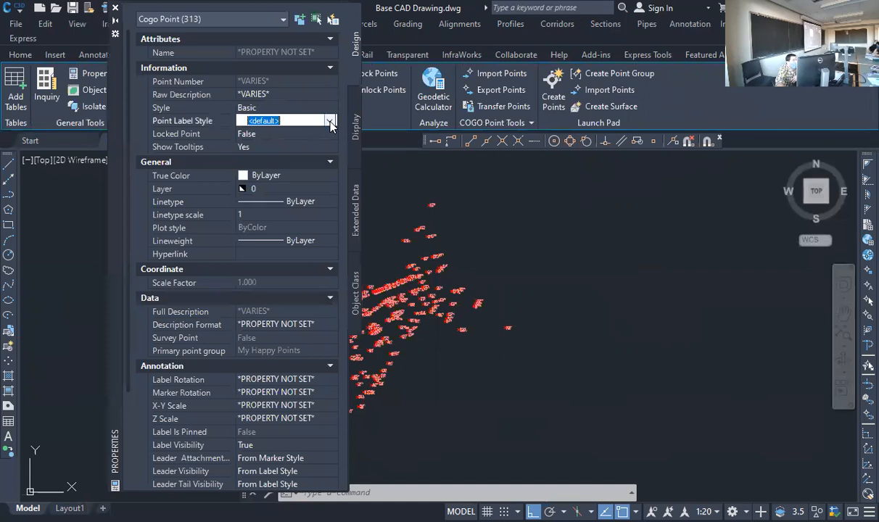
left_click(330, 123)
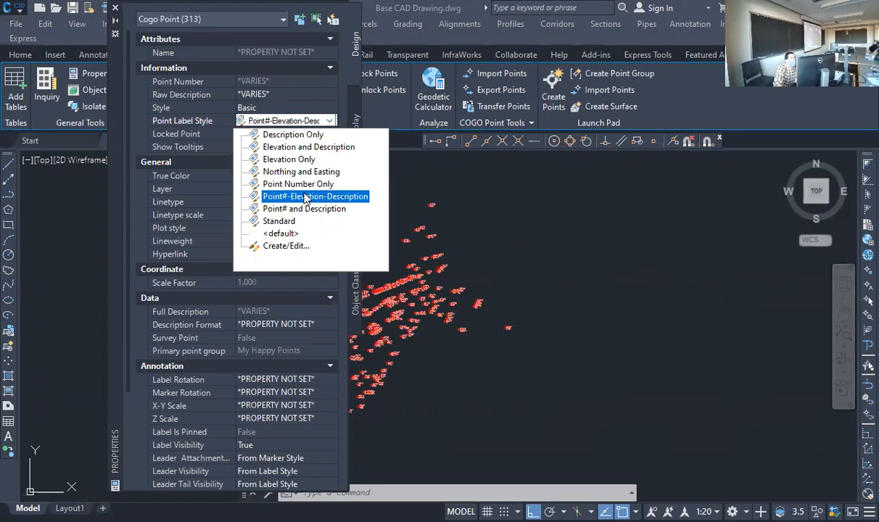
left_click(306, 196)
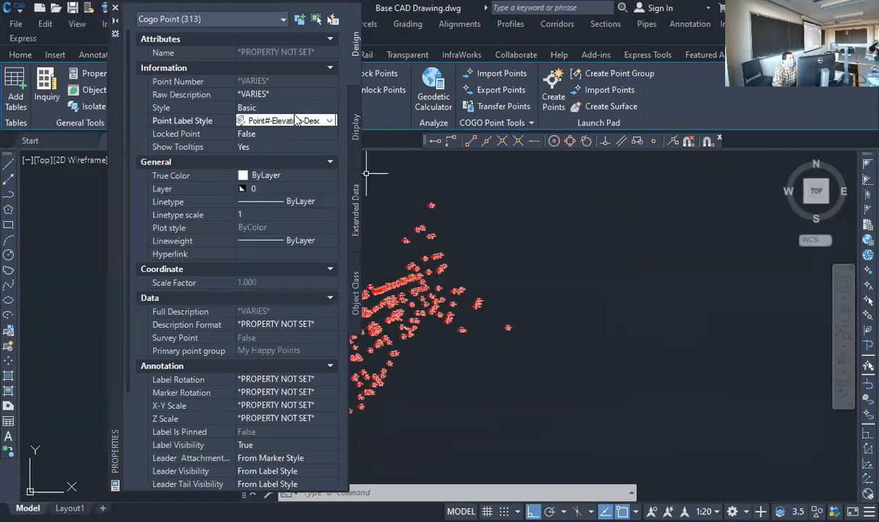
scroll(435, 301, "up", 5)
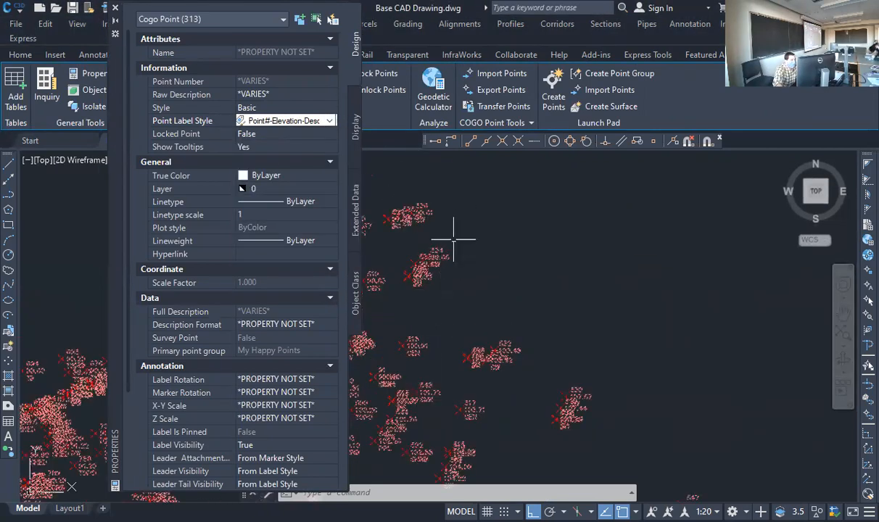
scroll(320, 219, "down", 3)
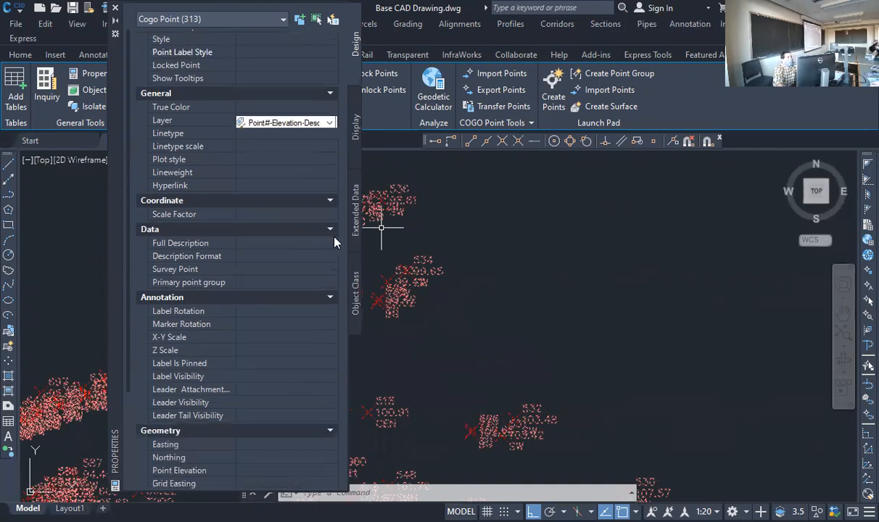
scroll(316, 224, "up", 3)
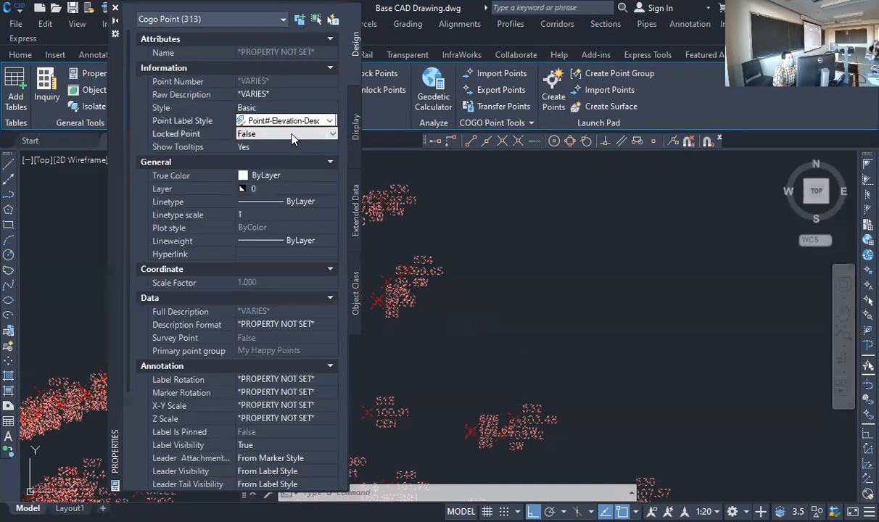
left_click(305, 135)
left_click(308, 136)
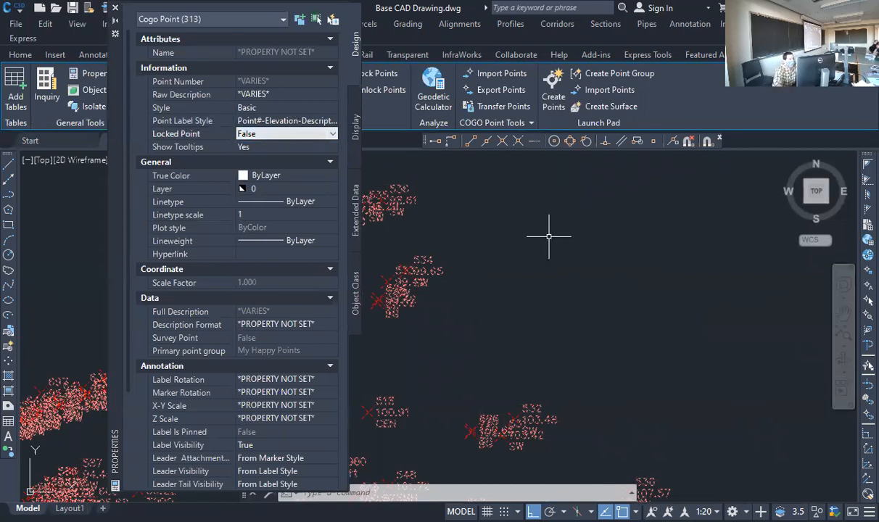
key("Escape")
Step: Zoom in on the labelled points, inspect the properties of point 800, and close the Properties palette
scroll(526, 280, "down", 5)
scroll(507, 305, "up", 10)
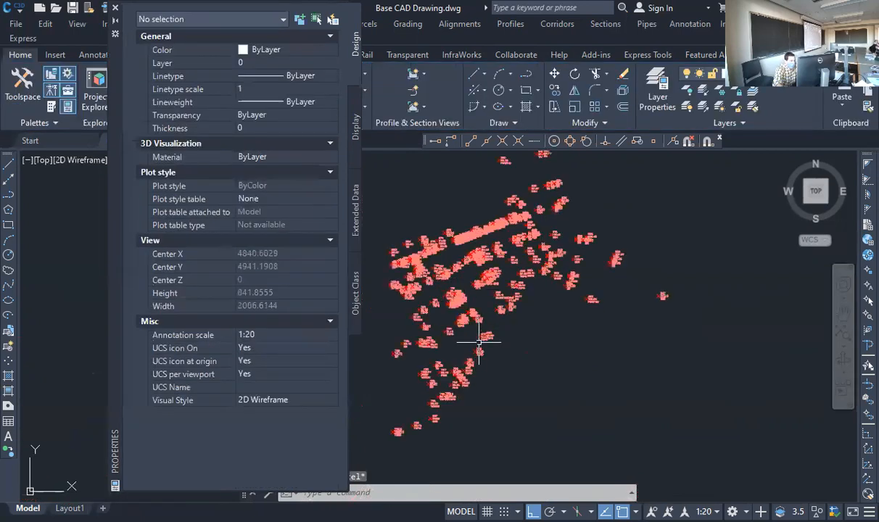
scroll(498, 235, "up", 2)
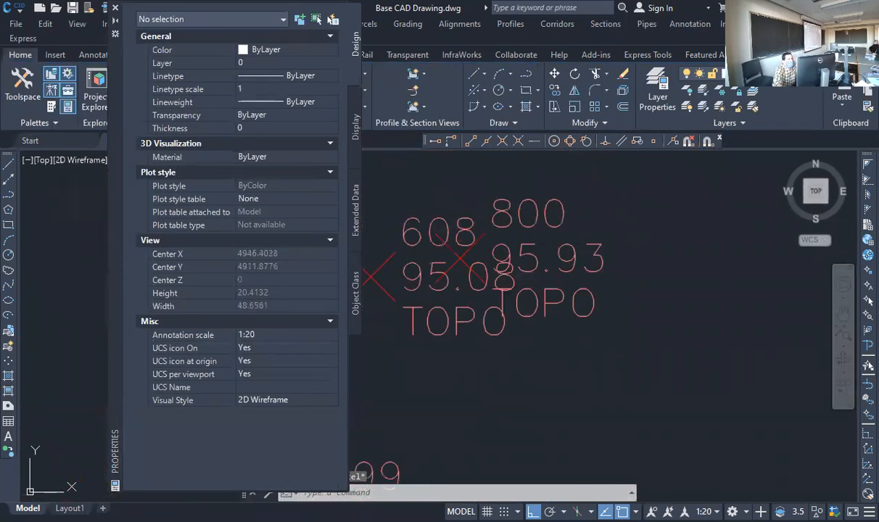
left_click(529, 229)
left_click(573, 247)
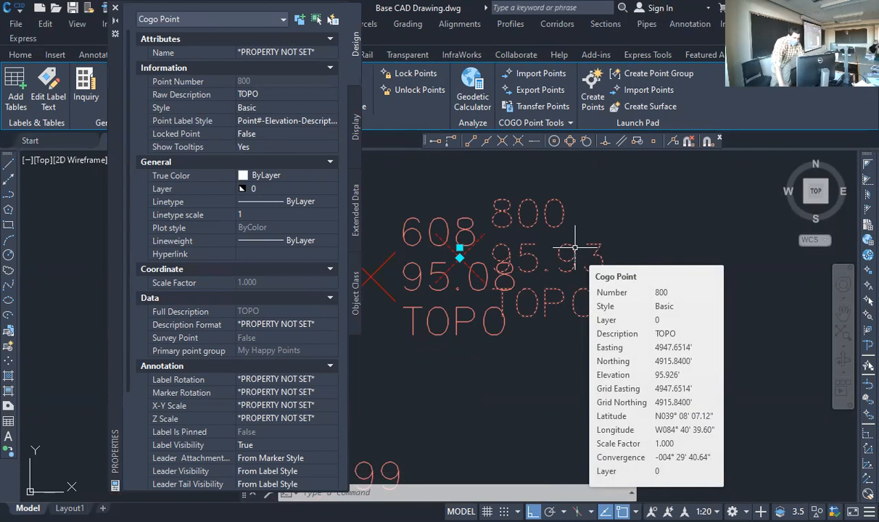
key("Escape")
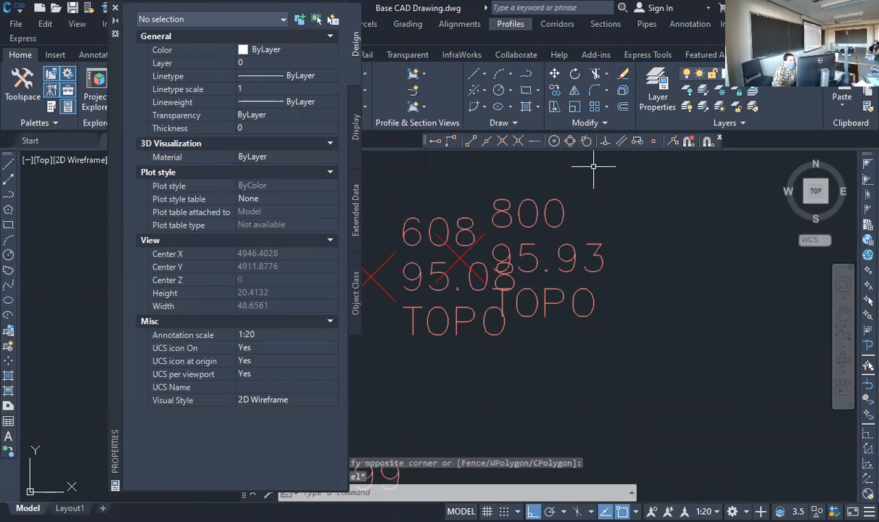
key("ctrl+1")
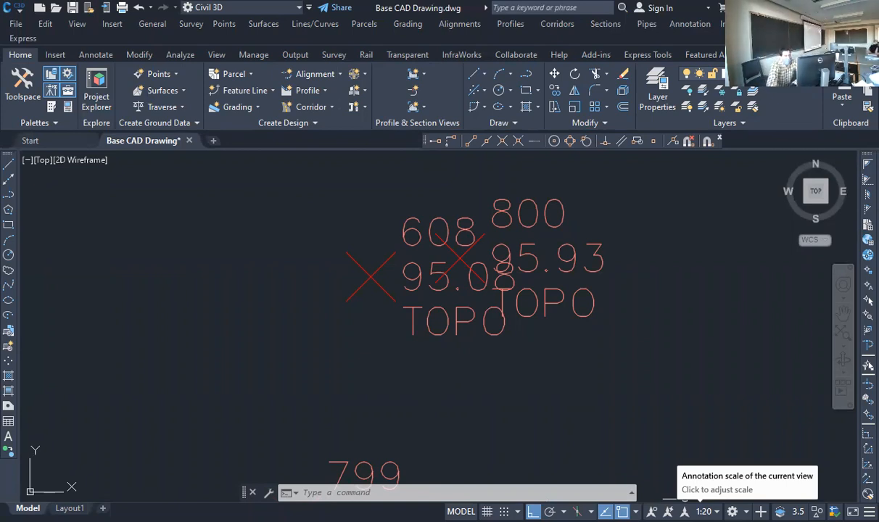
Step: Set the annotation scale of the current view to 1:1
left_click(685, 500)
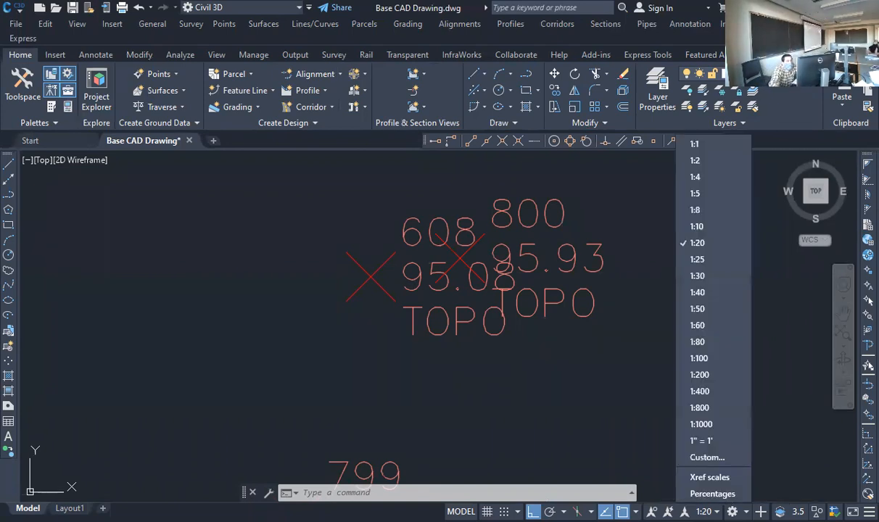
left_click(699, 145)
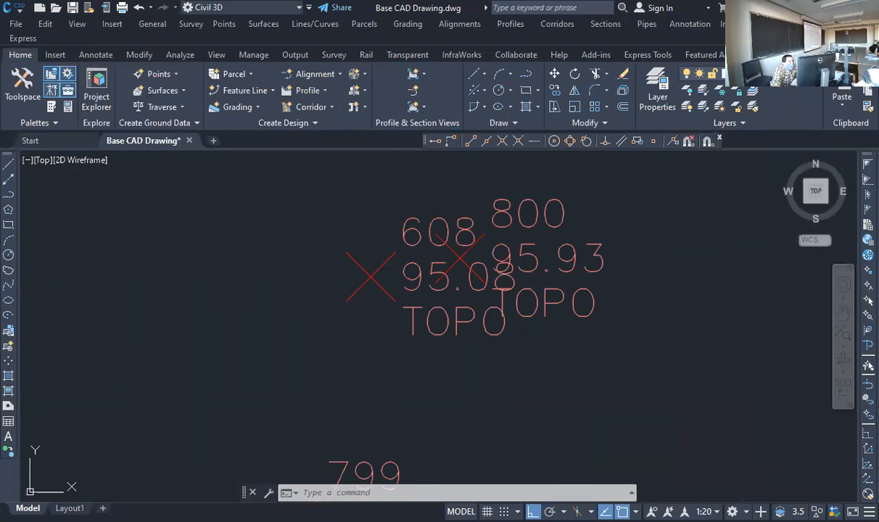
scroll(479, 170, "up", 6)
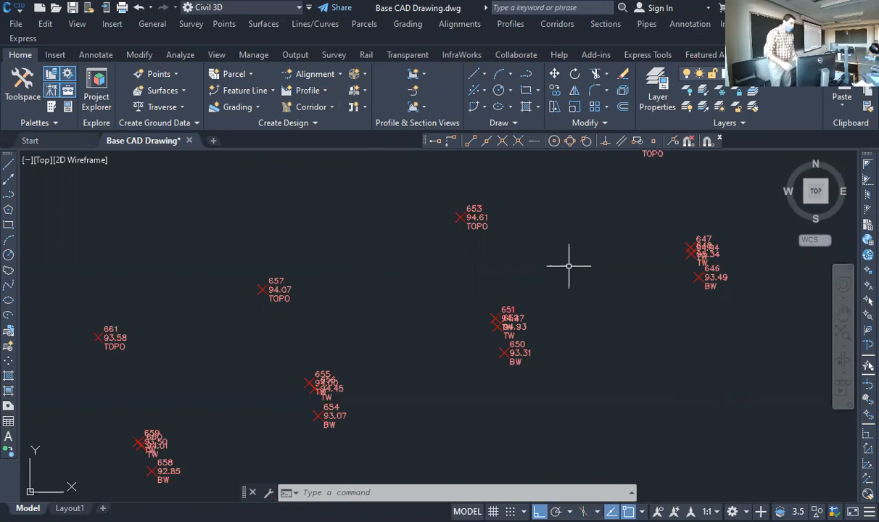
Step: Examine the survey point layout and the labels of individual points across the site, including the SW points
scroll(369, 305, "down", 8)
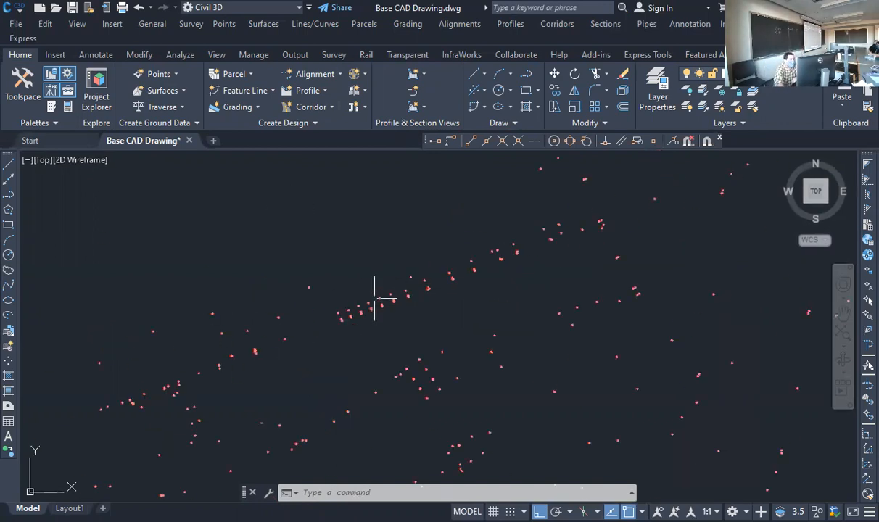
scroll(410, 287, "up", 5)
scroll(181, 227, "up", 5)
scroll(367, 269, "down", 5)
scroll(355, 290, "up", 5)
scroll(290, 400, "down", 7)
scroll(343, 324, "down", 5)
scroll(373, 319, "up", 8)
scroll(370, 344, "up", 5)
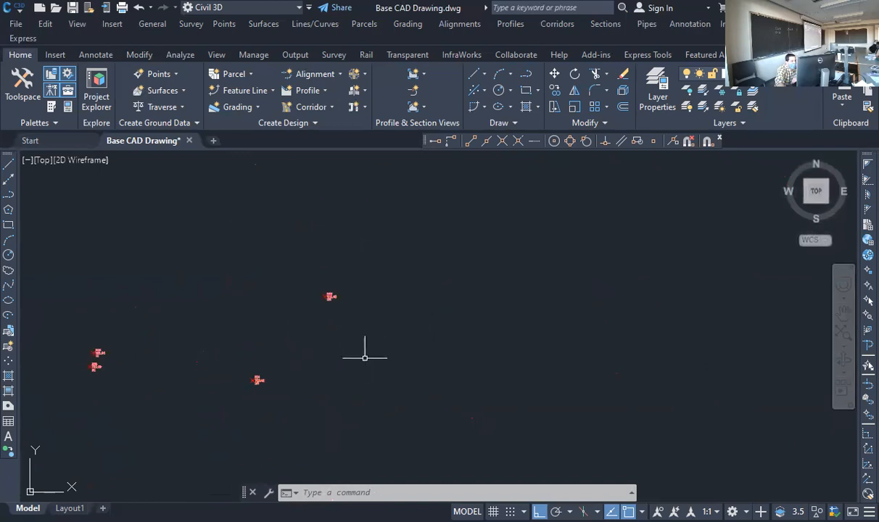
scroll(348, 257, "down", 5)
scroll(305, 362, "down", 6)
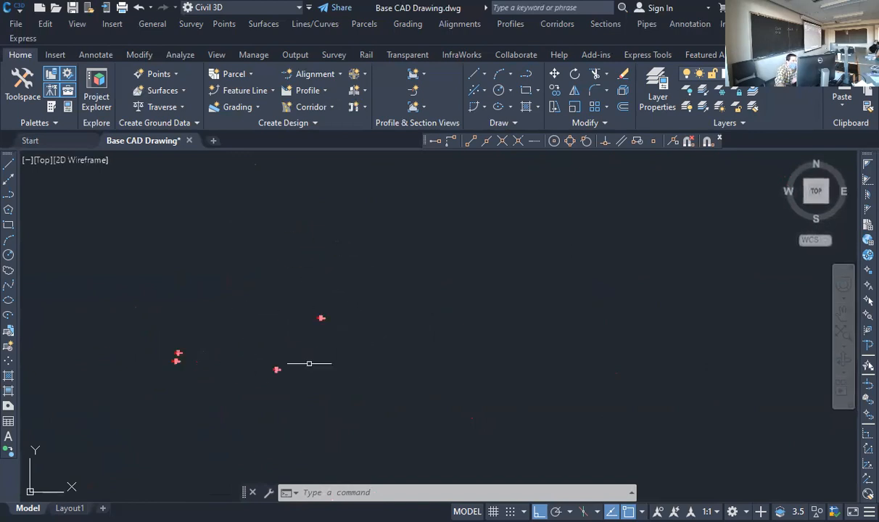
scroll(369, 399, "up", 5)
scroll(349, 282, "up", 8)
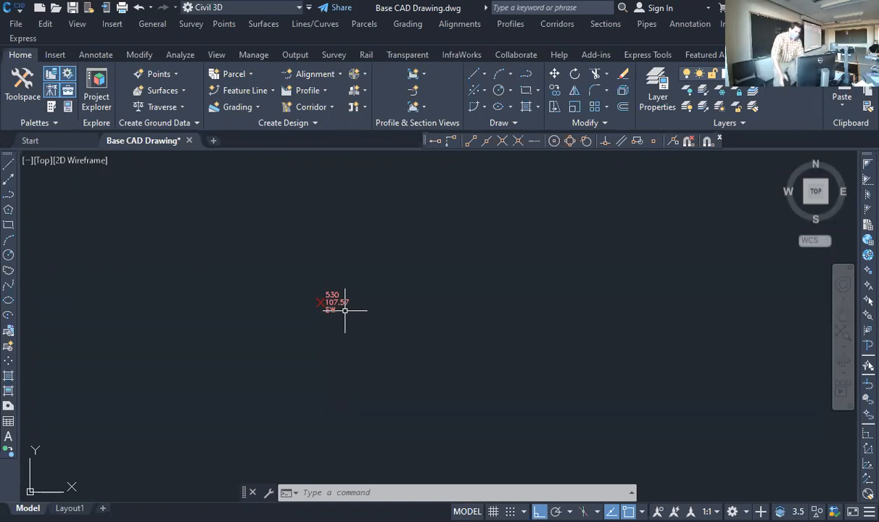
scroll(333, 312, "down", 2)
scroll(337, 313, "down", 5)
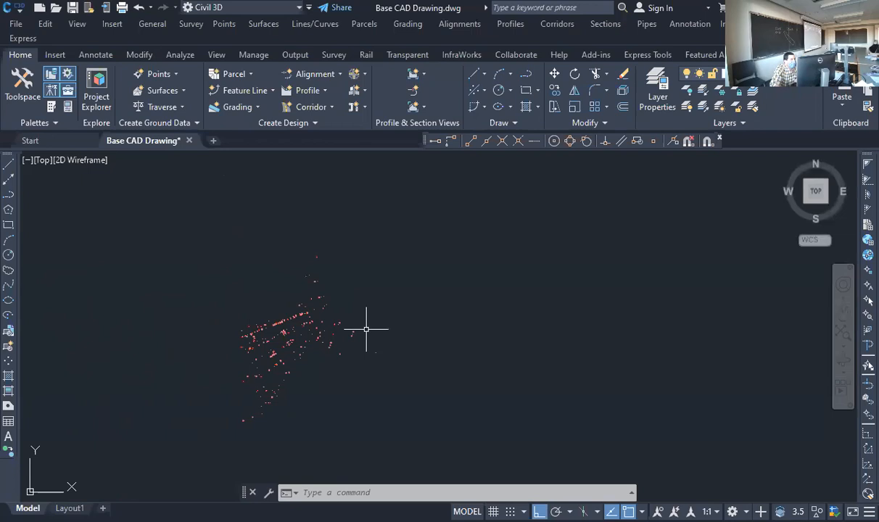
scroll(355, 330, "up", 8)
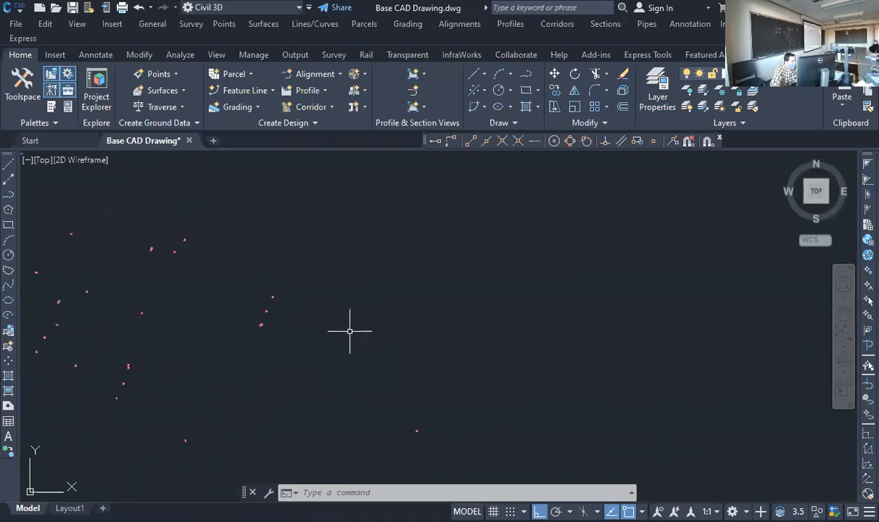
scroll(308, 468, "up", 3)
scroll(366, 428, "down", 6)
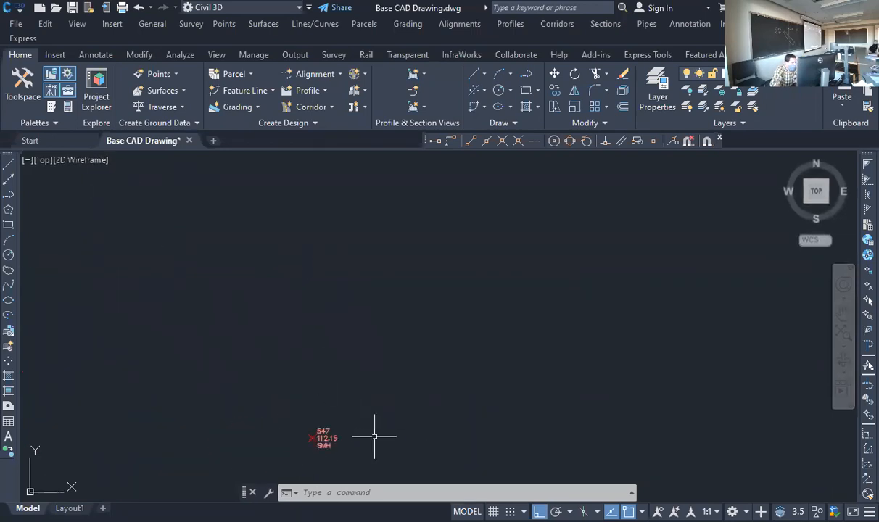
scroll(248, 239, "up", 4)
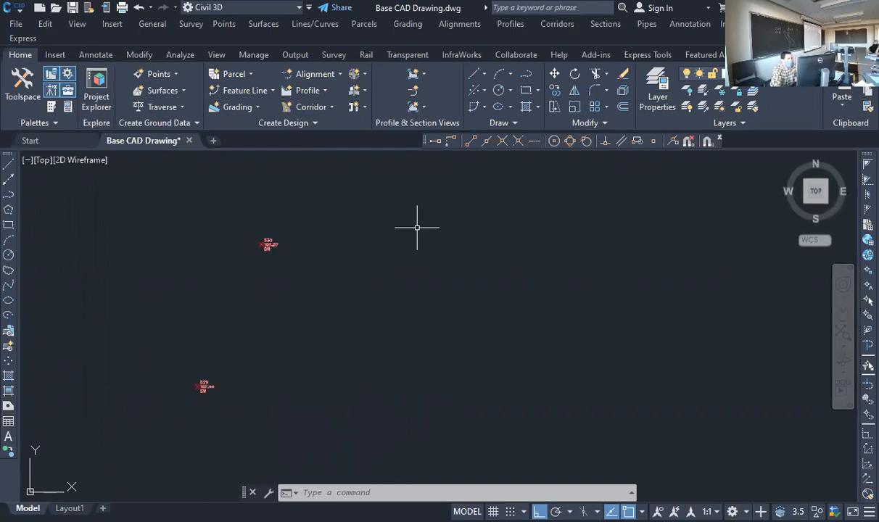
type("PL")
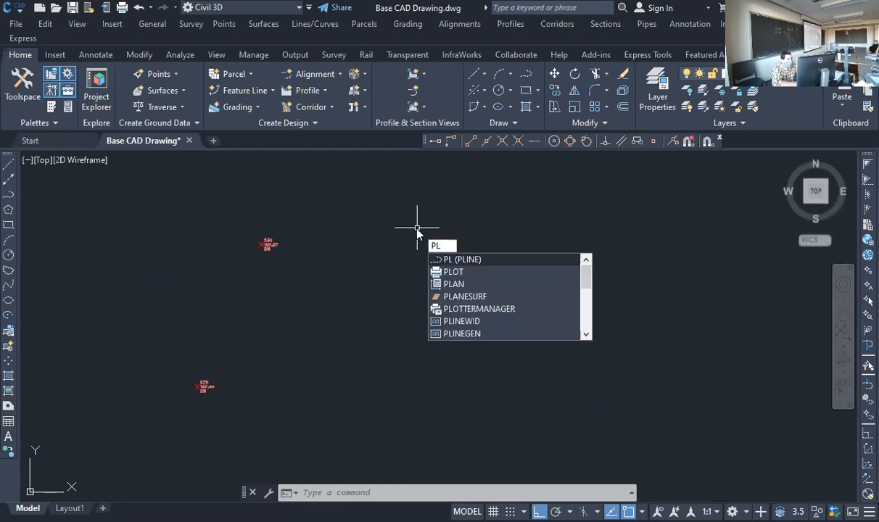
key("BackSpace")
type("poly")
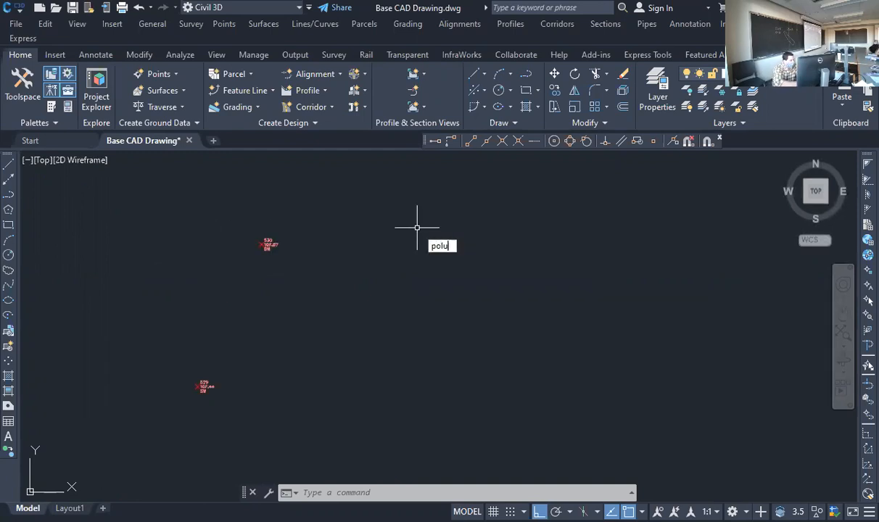
type("kl")
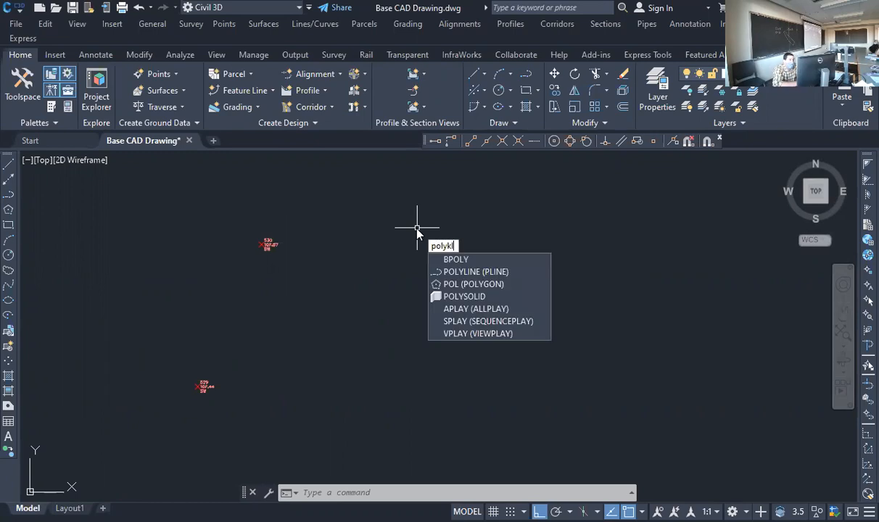
key("BackSpace")
key("BackSpace")
type("li")
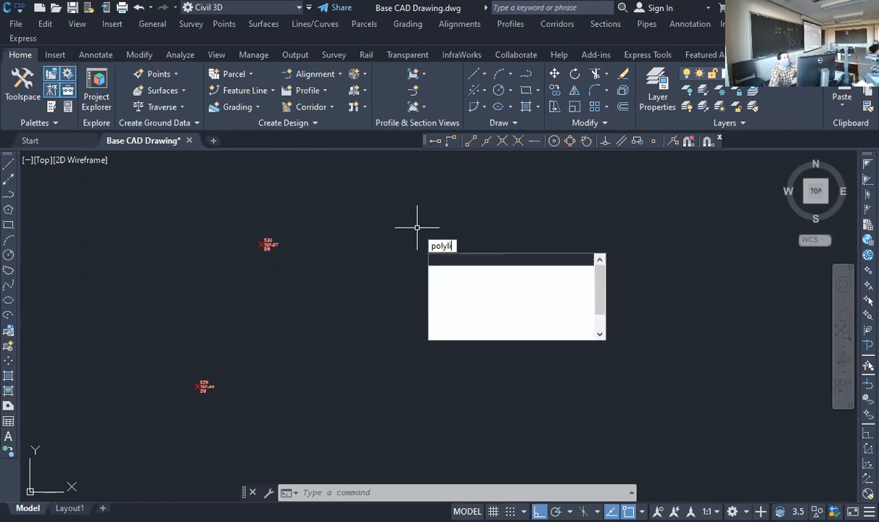
key("Return")
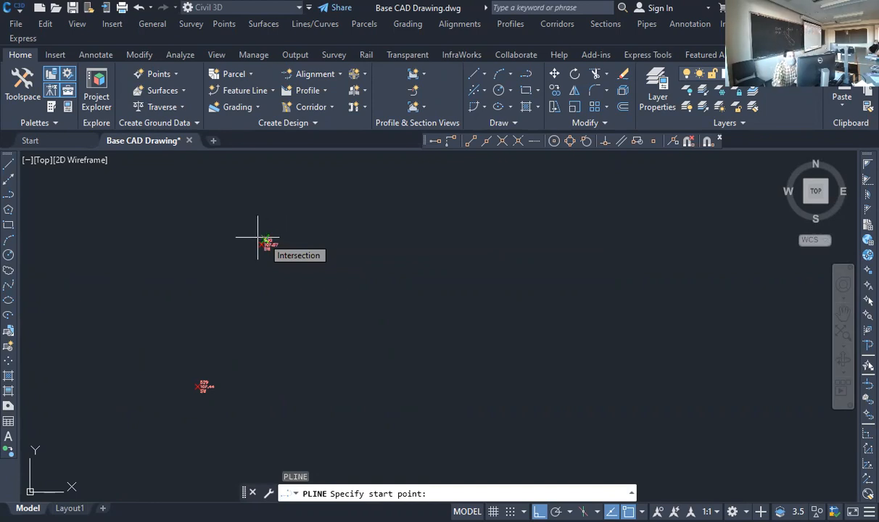
left_click(655, 142)
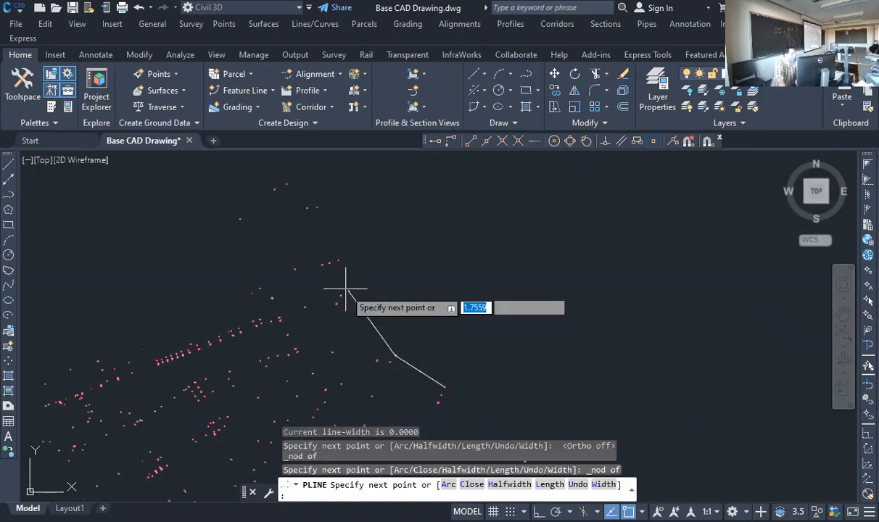
middle_click_drag(513, 303, 463, 285)
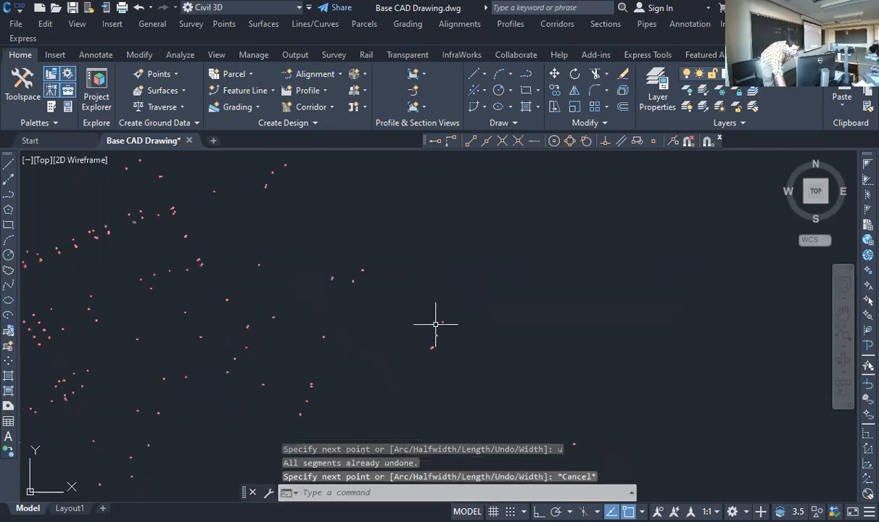
Step: Start a new polyline node-snapped to SW point 530 at the curve's southeast end
scroll(435, 324, "up", 6)
key("Escape")
key("Escape")
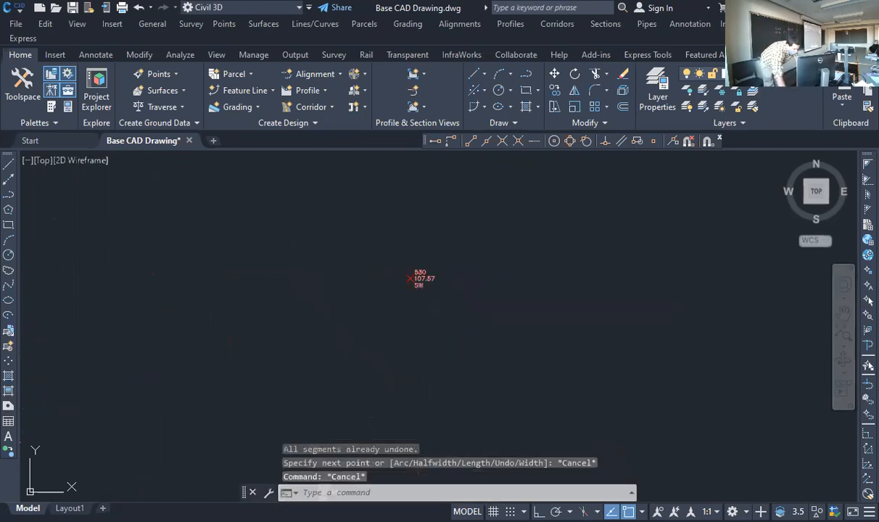
type("polyli")
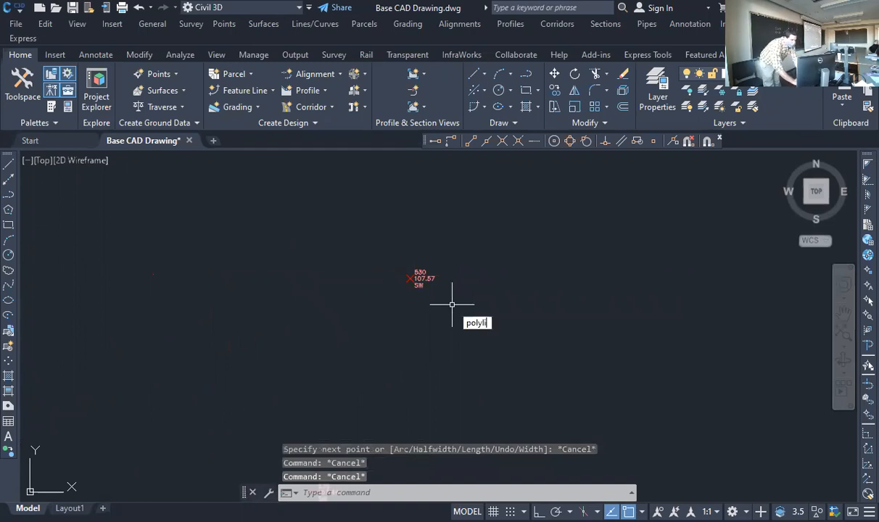
key("Return")
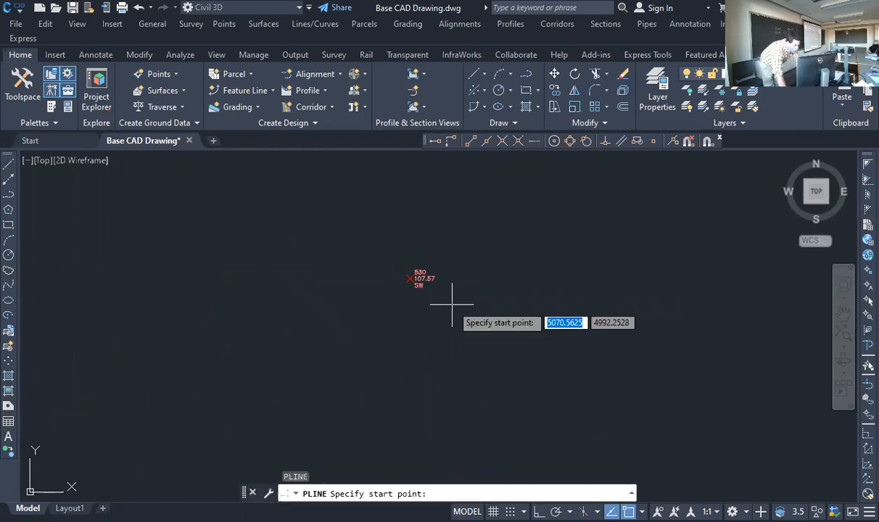
left_click(622, 141)
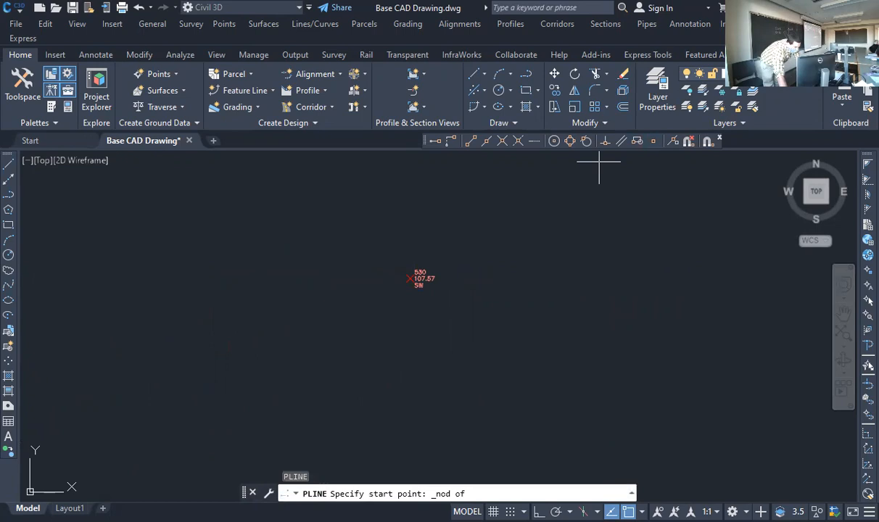
left_click(411, 278)
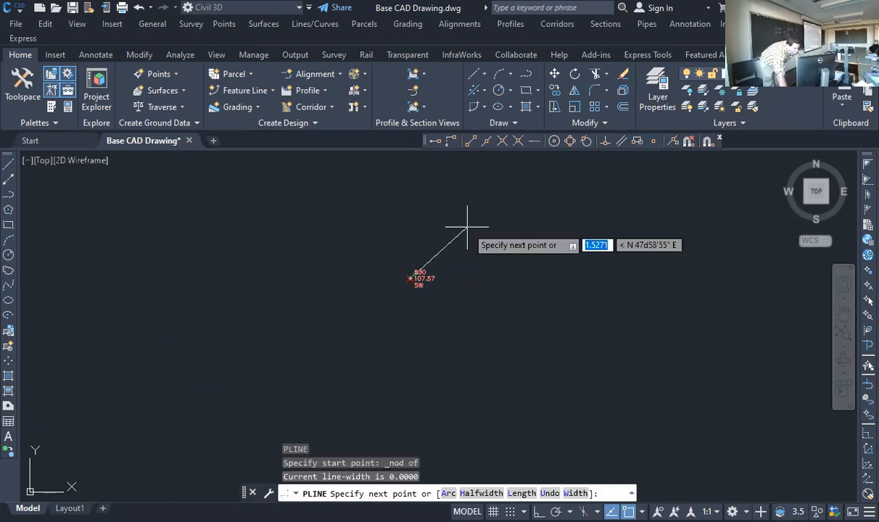
Step: Switch the polyline to a three-point arc and node-snap its second point to SW point 532
scroll(424, 310, "down", 6)
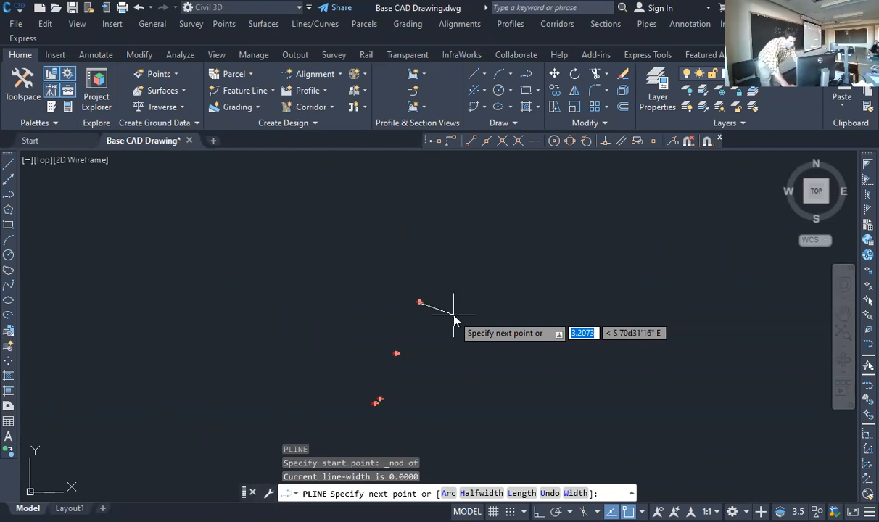
type("a")
key("Return")
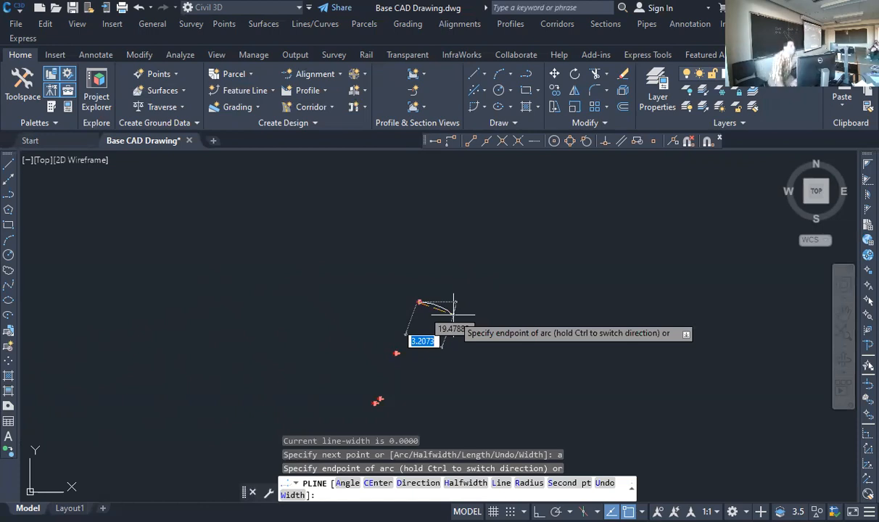
type("s")
key("Return")
scroll(326, 224, "up", 3)
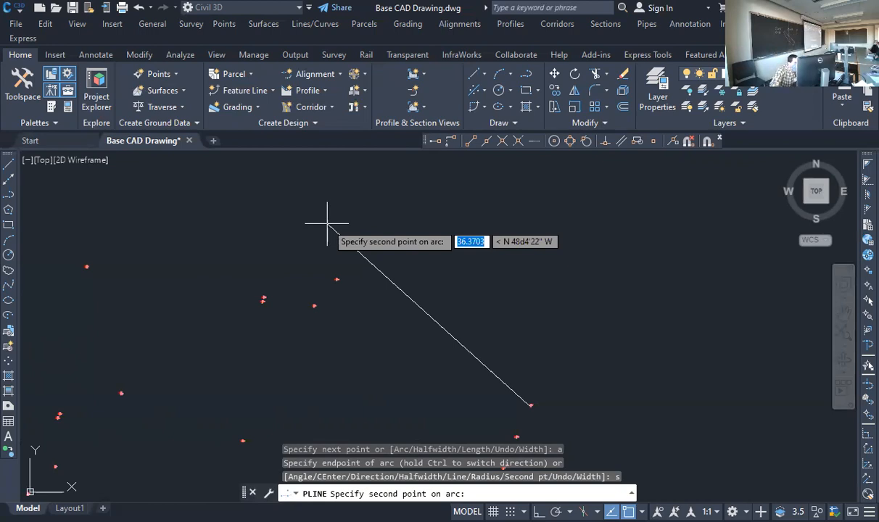
scroll(340, 275, "up", 10)
left_click(653, 142)
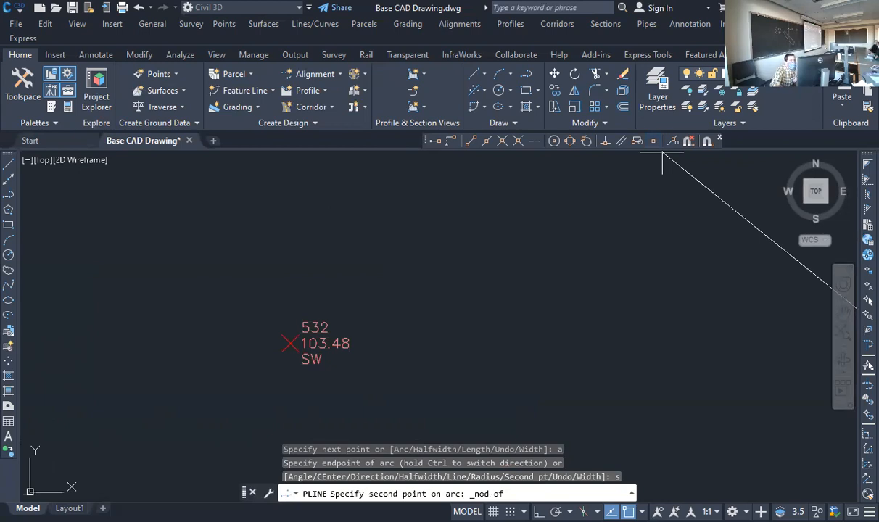
left_click(290, 344)
Step: End the three-point arc at the node of the next SW point to the northwest
scroll(290, 343, "down", 10)
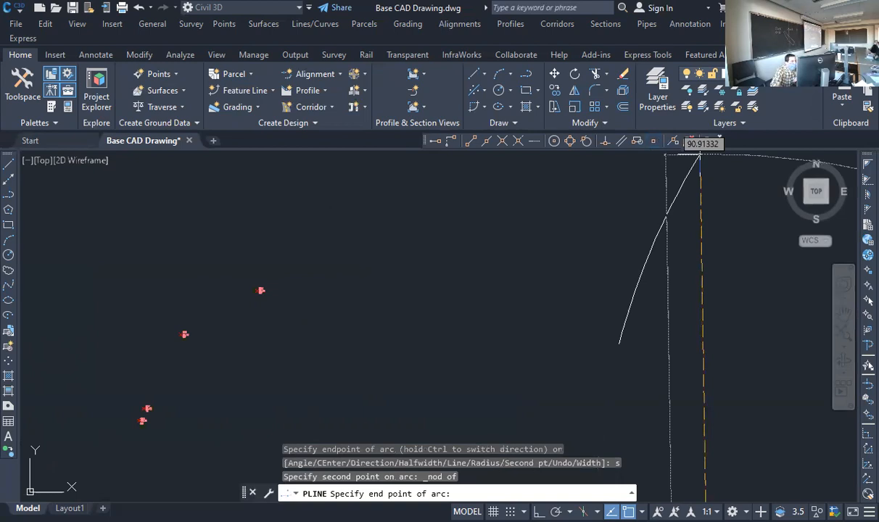
left_click(654, 141)
scroll(299, 303, "down", 5)
left_click(299, 304)
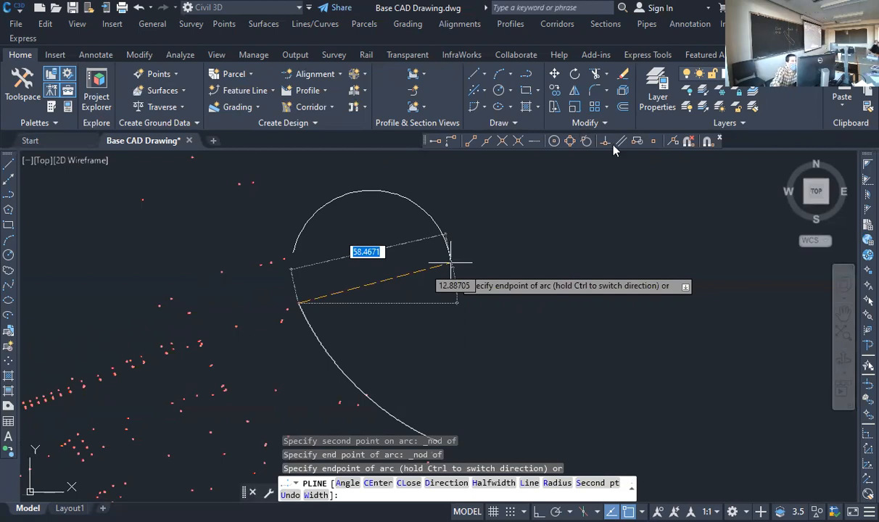
Step: Enable the running Node object snap and extend the polyline with an arc to SW point 536
scroll(285, 255, "up", 12)
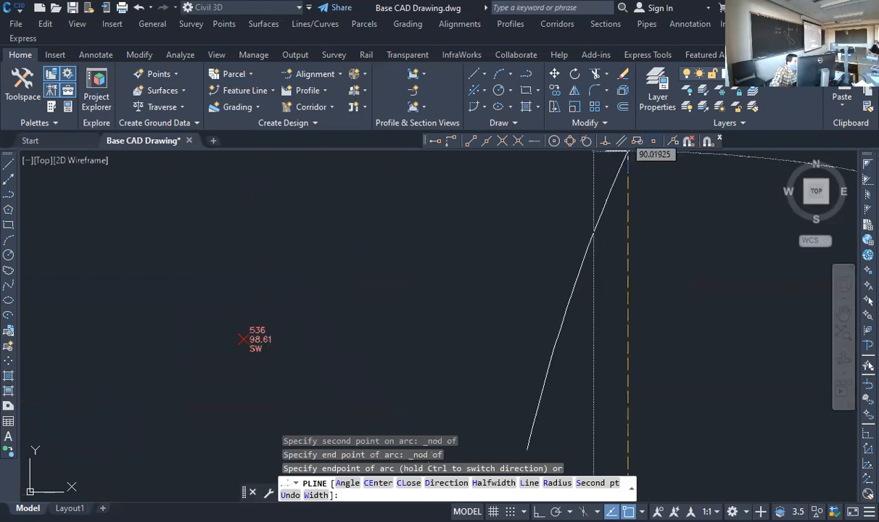
left_click(653, 140)
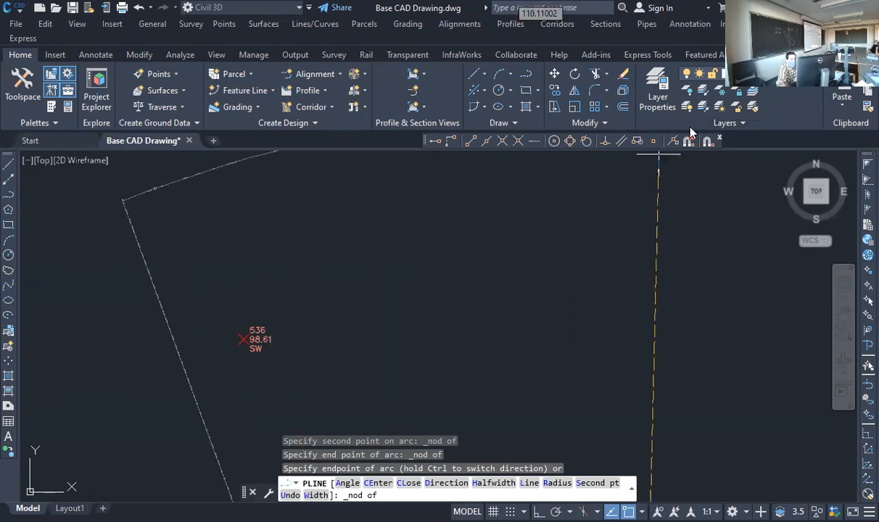
scroll(669, 163, "down", 3)
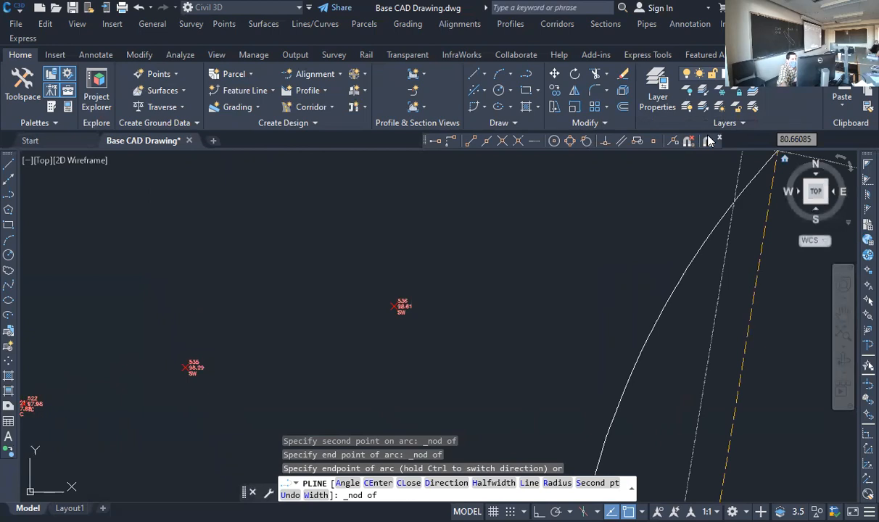
left_click(708, 143)
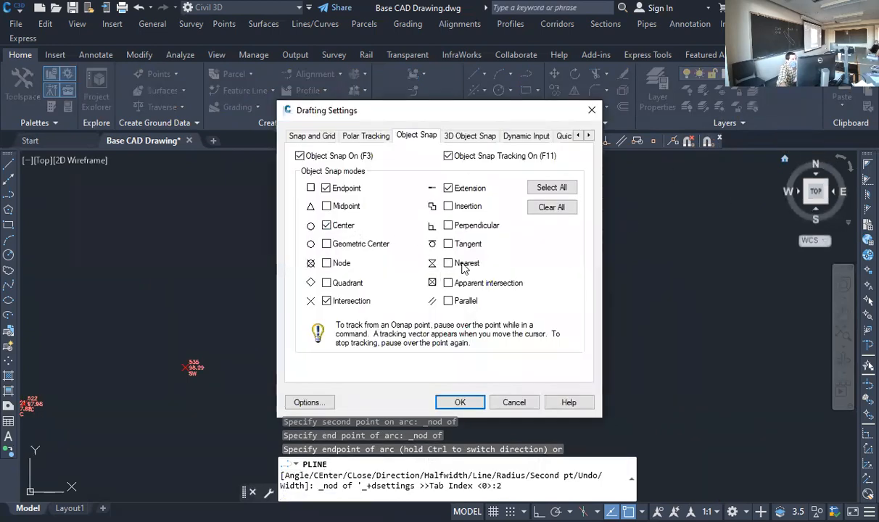
left_click(326, 263)
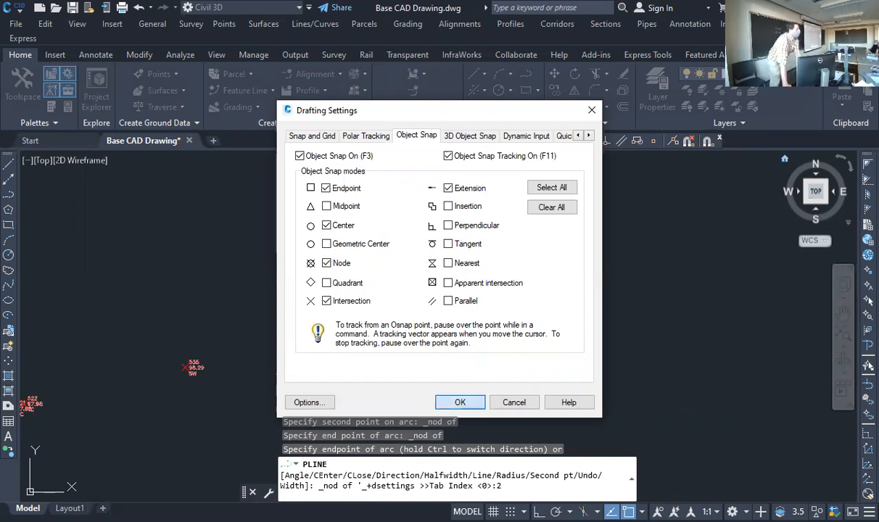
key("Return")
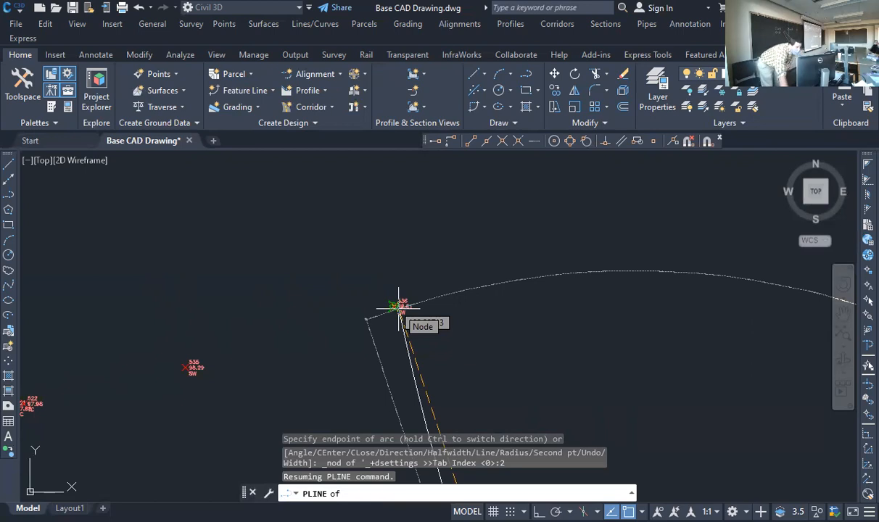
left_click(398, 306)
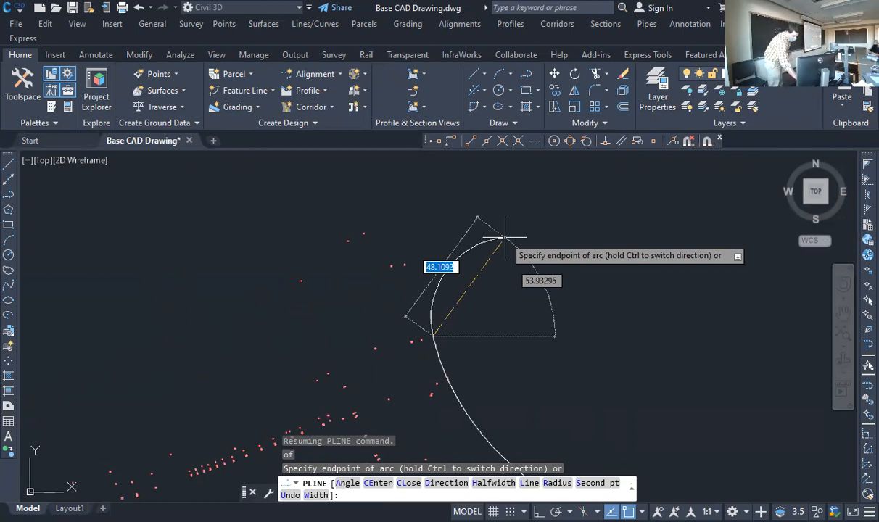
Step: Finish the polyline with a straight segment from SW point 536 to the survey point farther north
type("l")
key("Return")
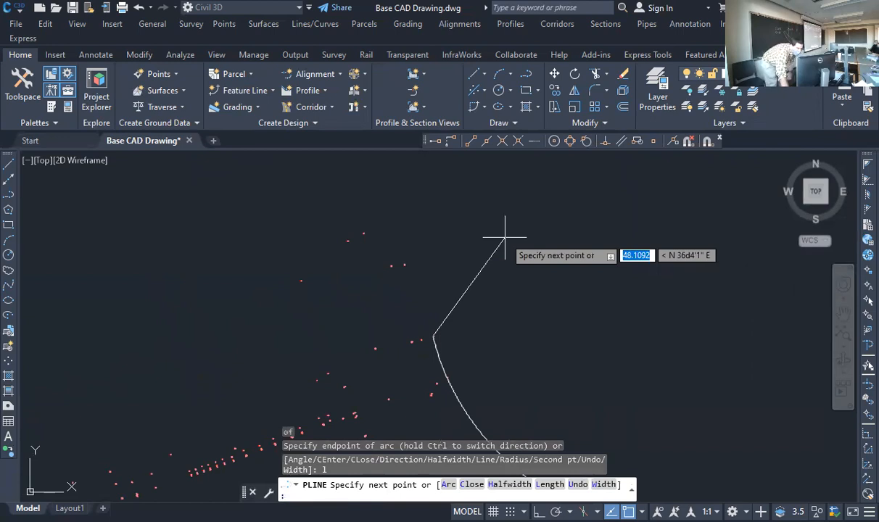
left_click(404, 265)
key("Return")
scroll(472, 250, "down", 2)
scroll(525, 406, "up", 2)
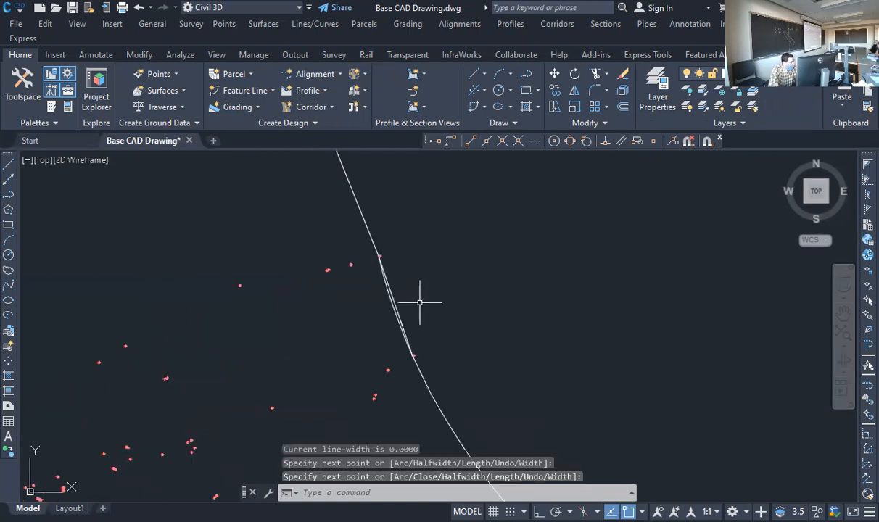
type("T")
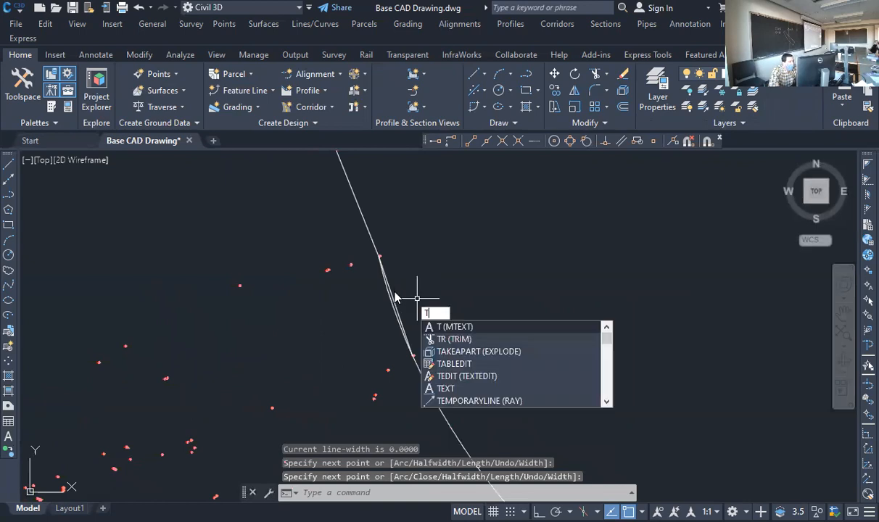
key("Return")
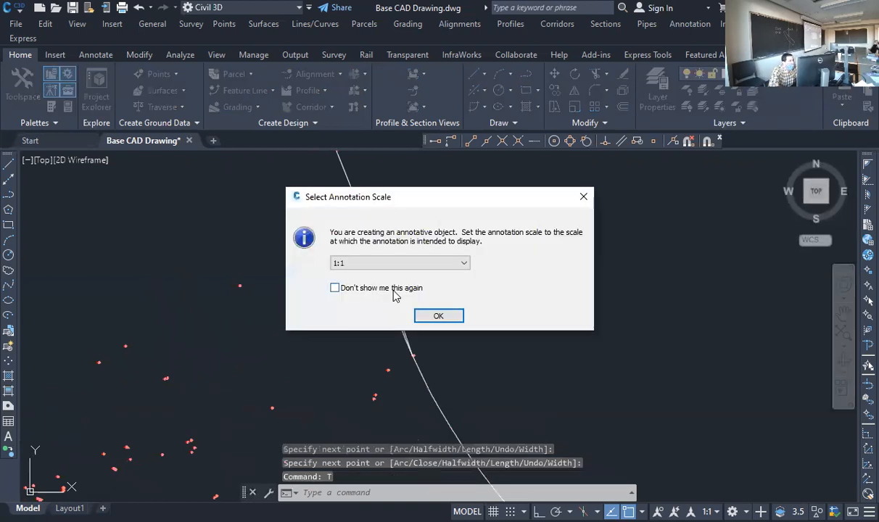
key("Escape")
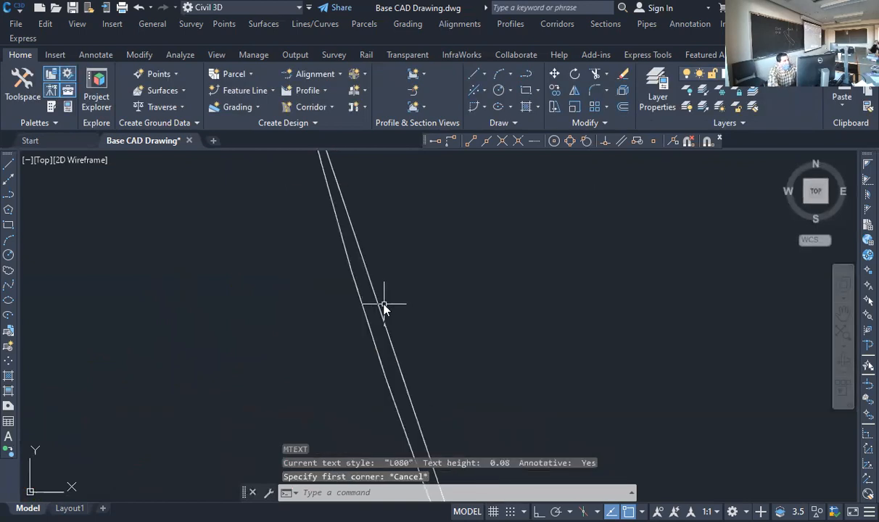
Step: Trim the doubled section between the two neighbouring SW points to leave a single line along the curve
type("TR")
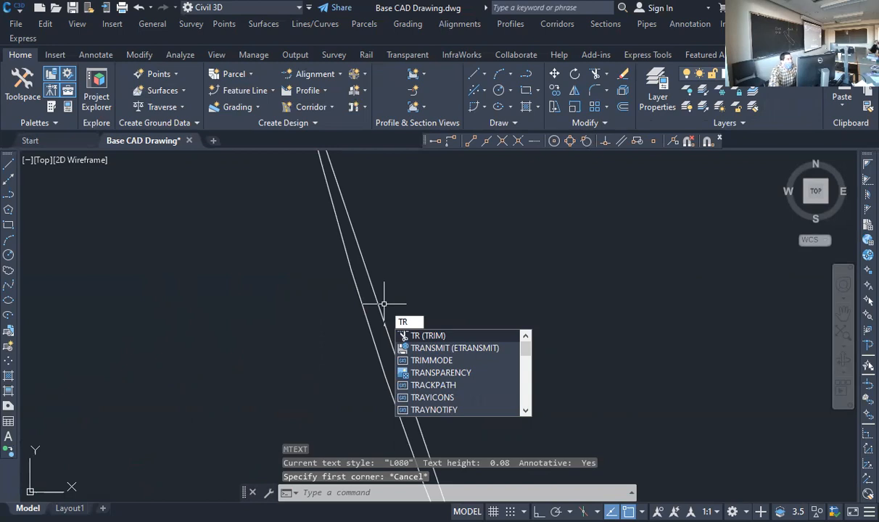
key("Return")
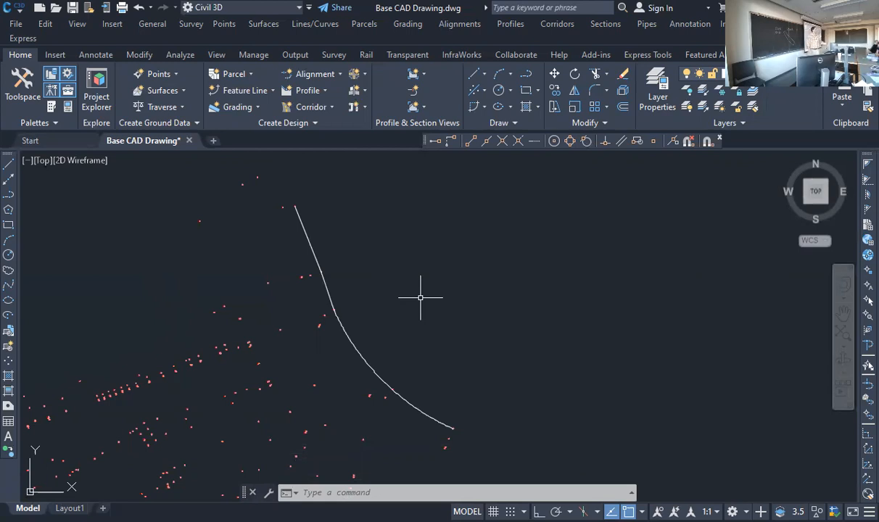
Step: Draw a second polyline along the adjacent row of points southwest of the first, using a straight segment followed by arcs
type("polyli")
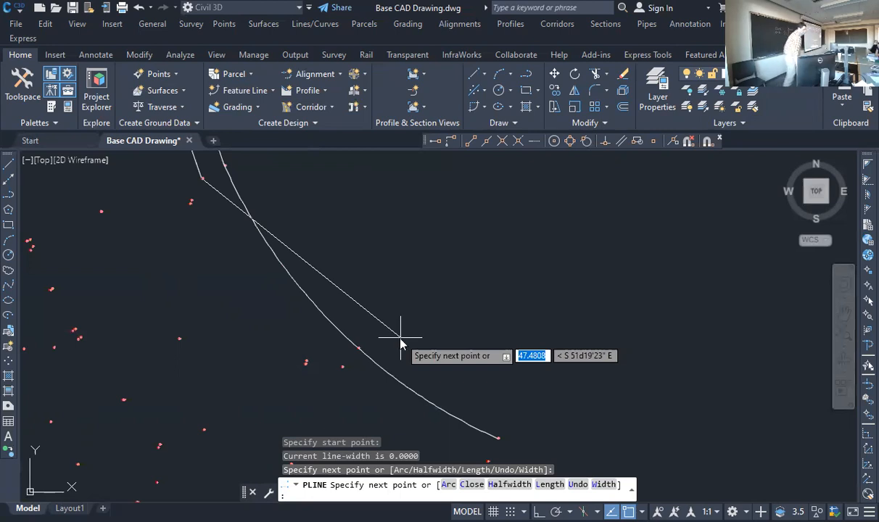
type("a")
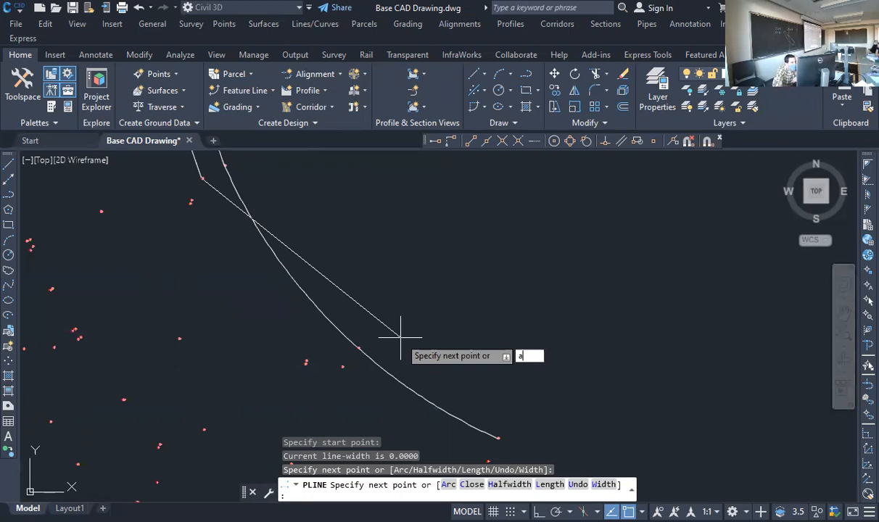
key("Return")
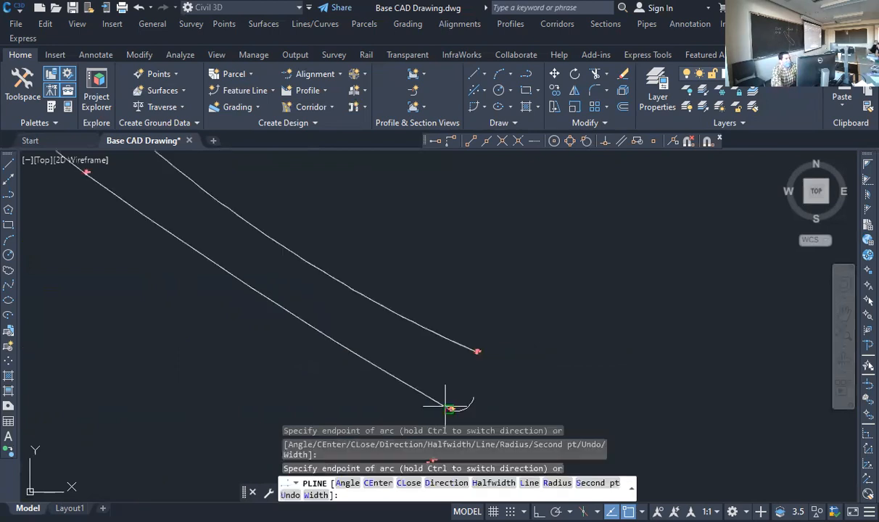
key("Escape")
scroll(389, 288, "down", 3)
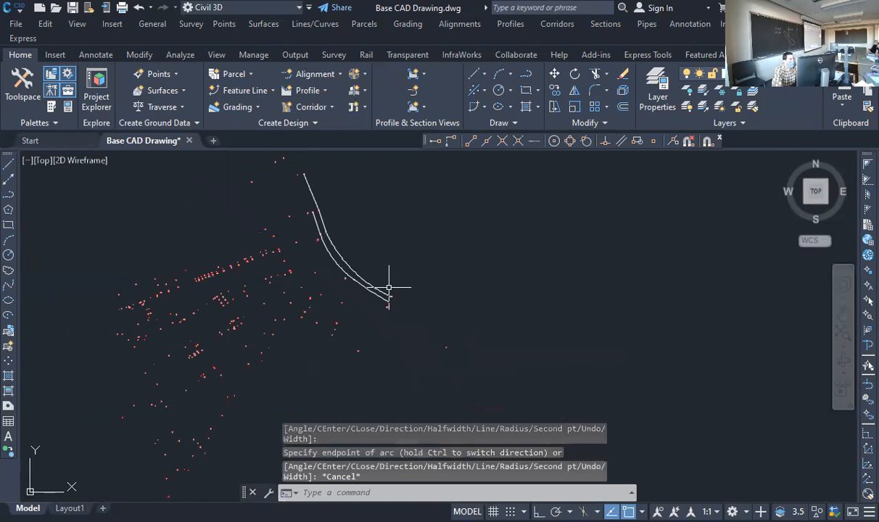
key("Escape")
scroll(396, 270, "up", 1)
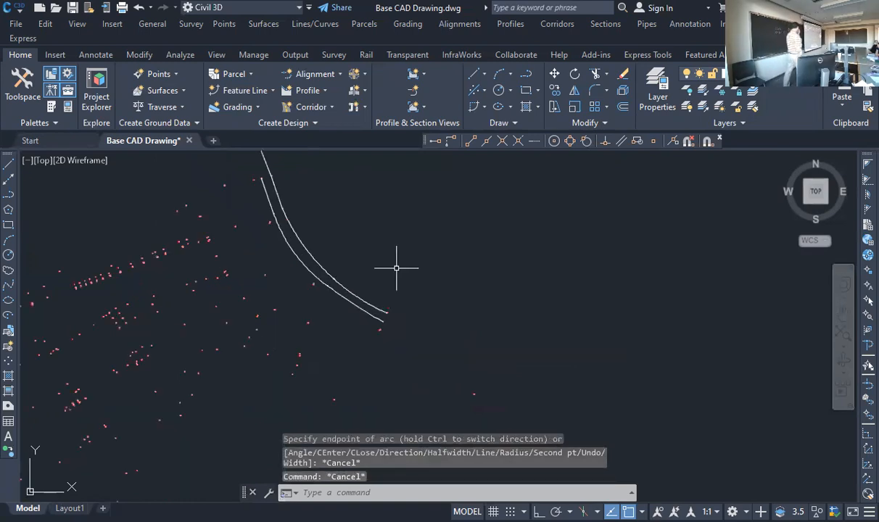
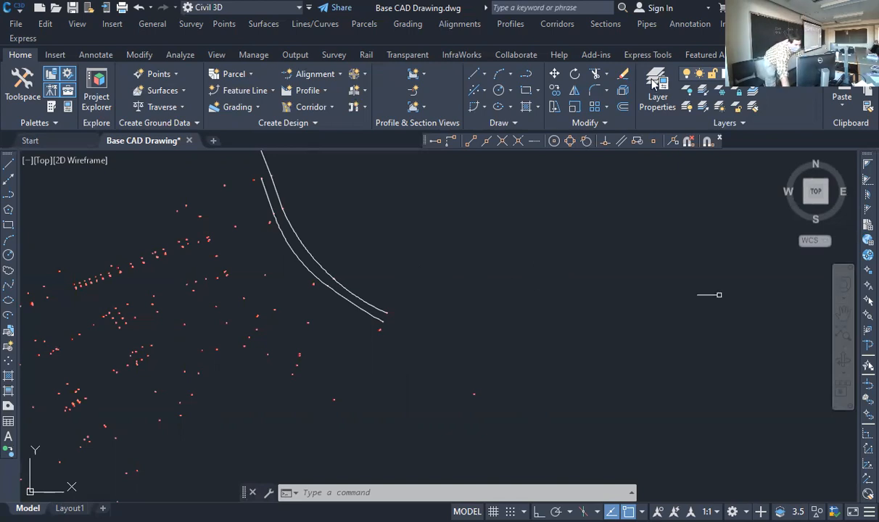
Step: Create a new layer named V-SITE-SW, based on the V-SITE-SCAN layer, for the sidewalk linework
scroll(183, 242, "down", 4)
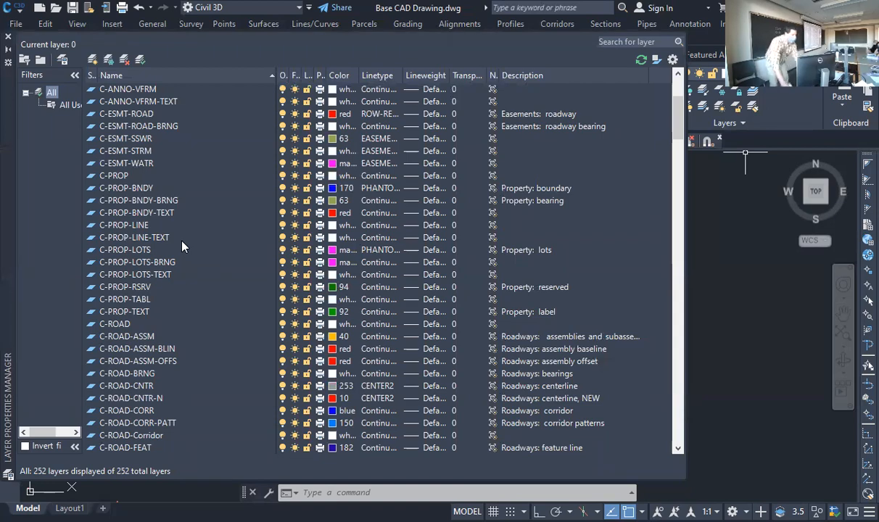
scroll(174, 251, "down", 15)
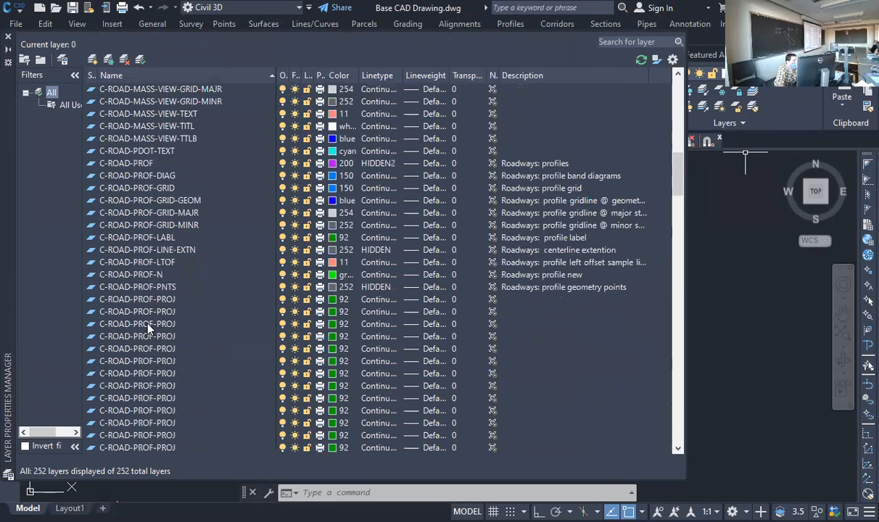
scroll(148, 328, "down", 20)
scroll(145, 350, "down", 20)
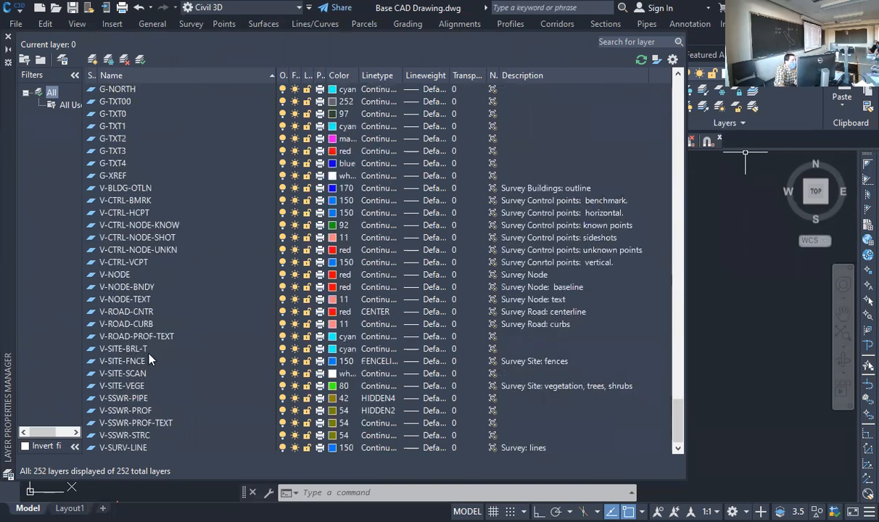
left_click(131, 374)
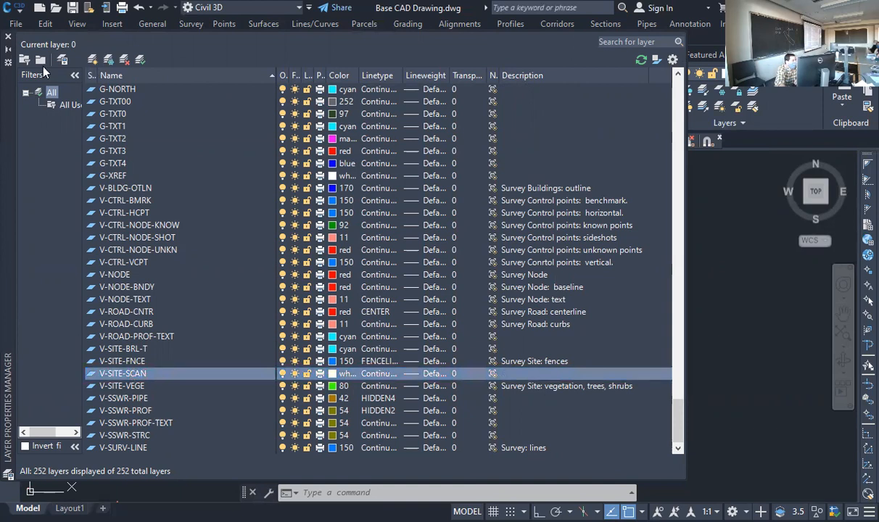
left_click(92, 60)
type("V-SIE-")
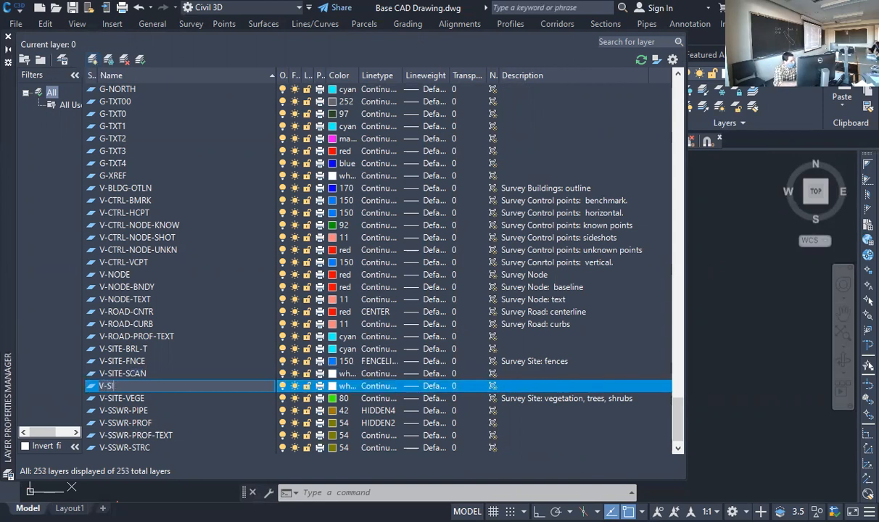
type("-SW")
key("Return")
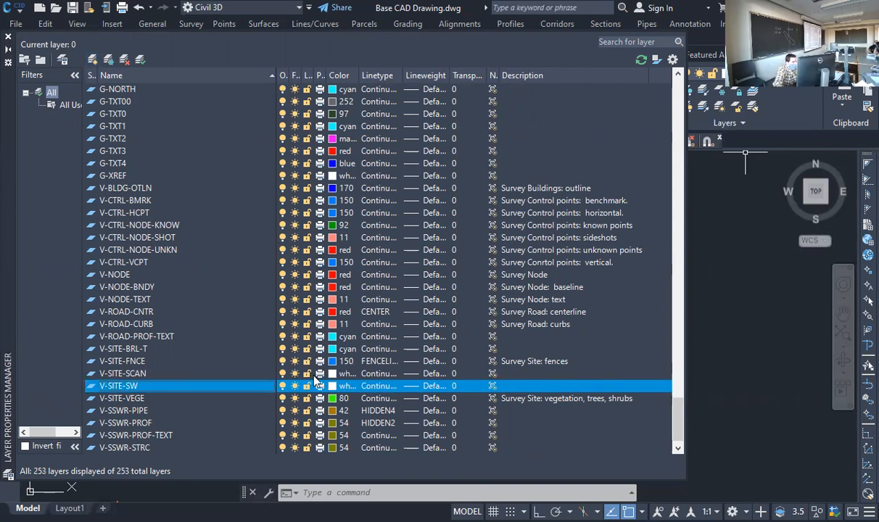
Step: Set the V-SITE-SW layer's color to index 130 and make it the current layer
left_click(332, 386)
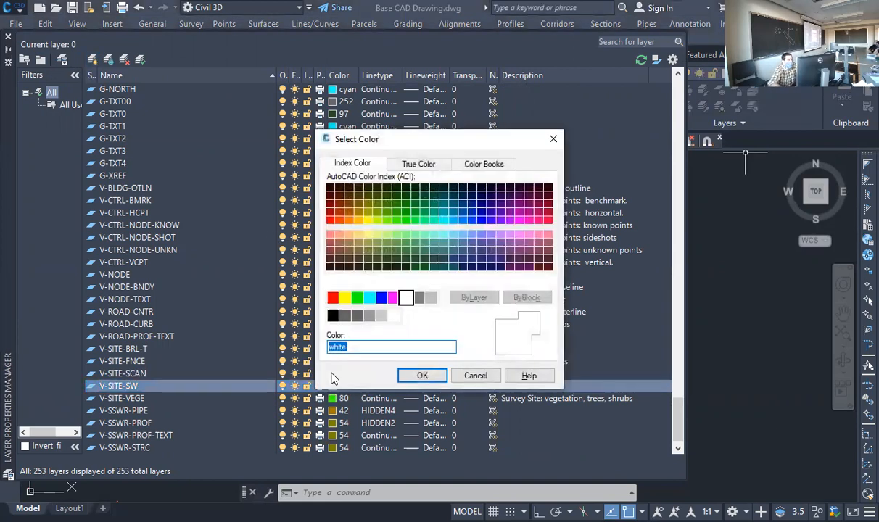
left_click(443, 219)
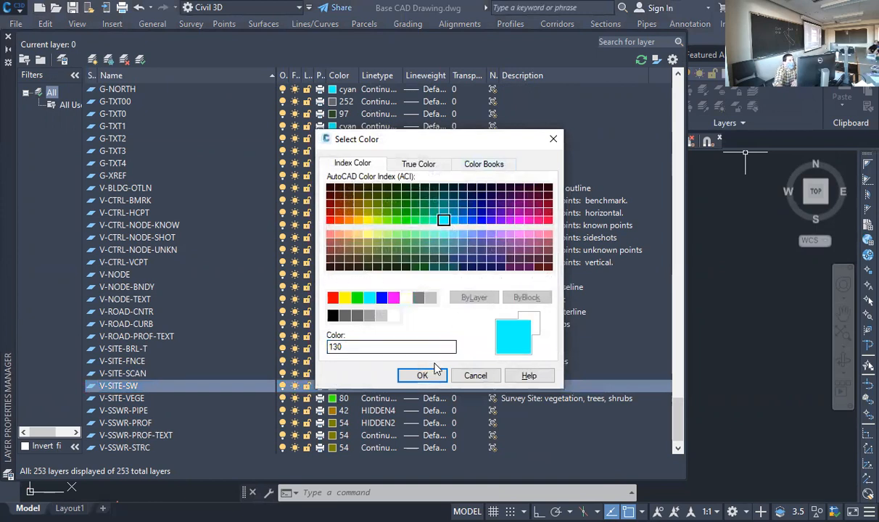
left_click(423, 377)
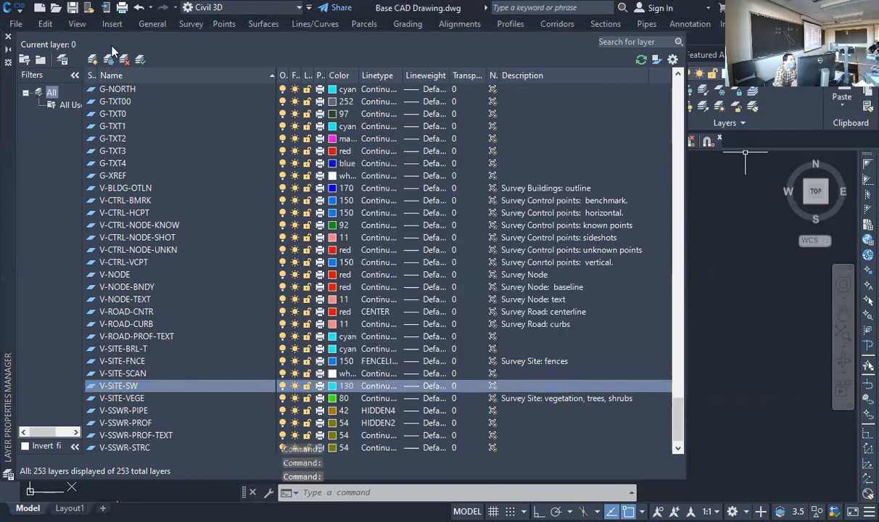
left_click(140, 61)
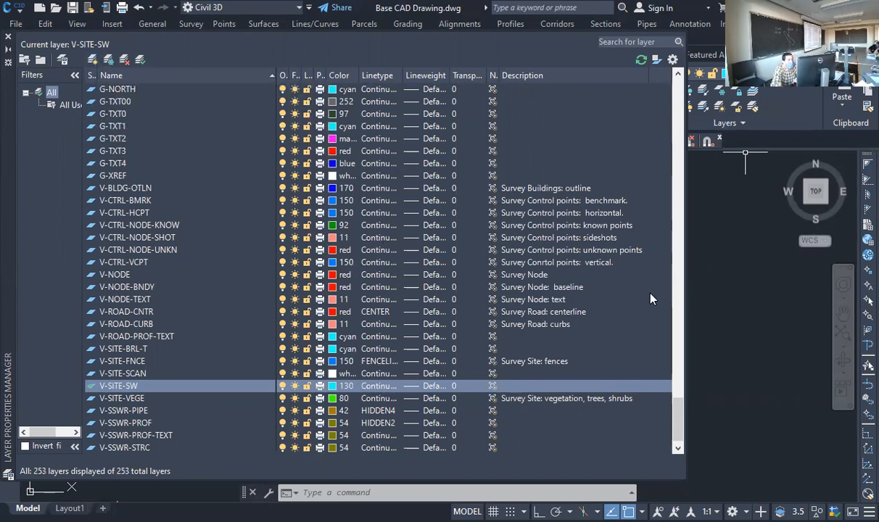
left_click(8, 37)
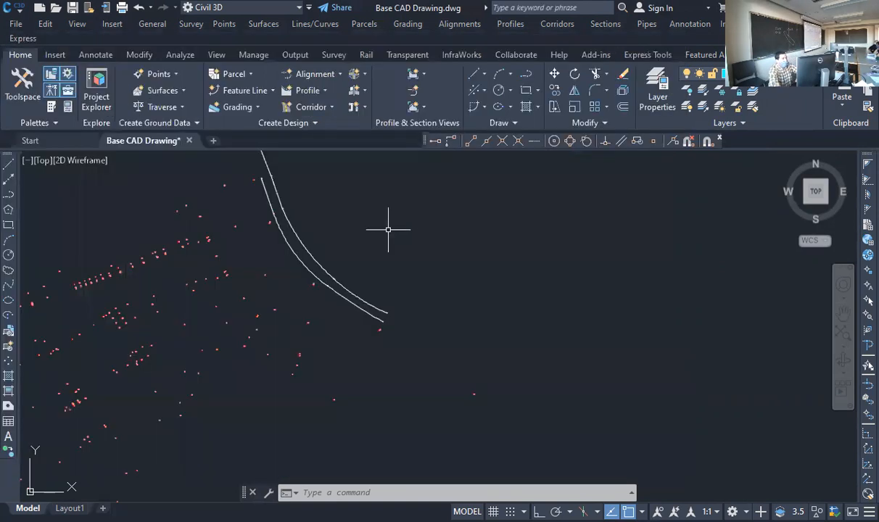
Step: Close off the sidewalk's southeast end with a polyline, and draw another extending its southwest edge north and across to the other edge's endpoint
left_click(388, 344)
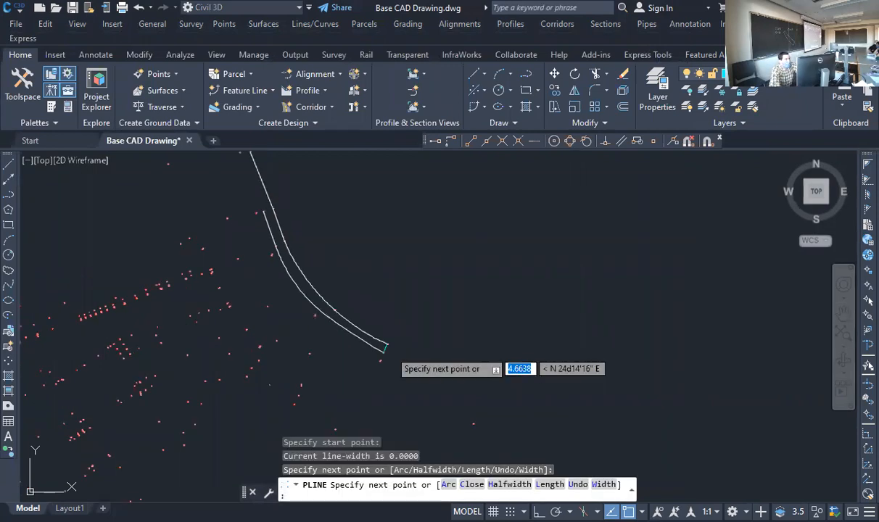
key("Return")
scroll(314, 387, "up", 5)
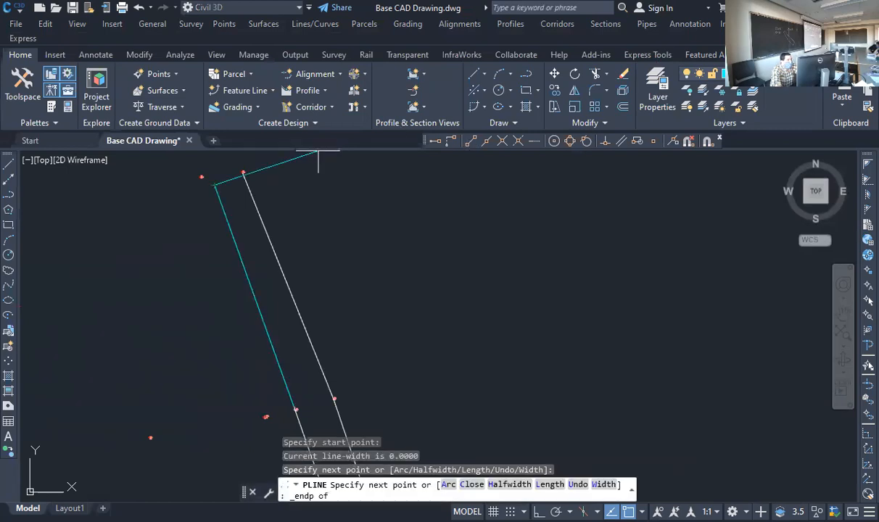
left_click(243, 175)
key("Return")
Step: Set the elevation of the new polyline at the sidewalk's north end to 0
left_click(237, 177)
scroll(232, 194, "down", 8)
scroll(243, 206, "up", 2)
right_click(235, 206)
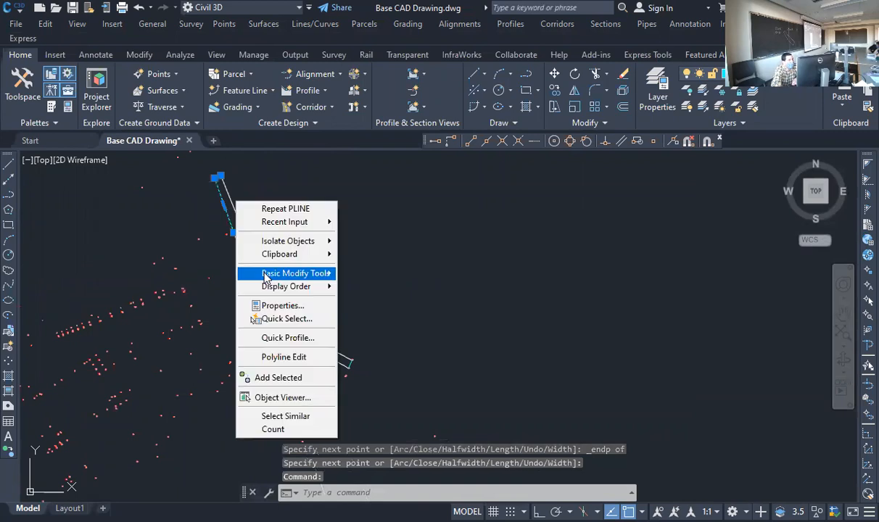
left_click(280, 309)
left_click(297, 290)
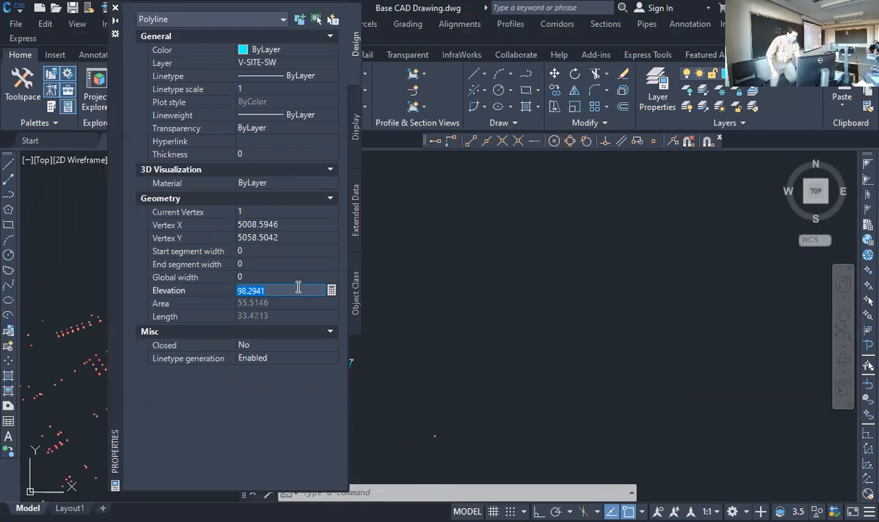
type("0")
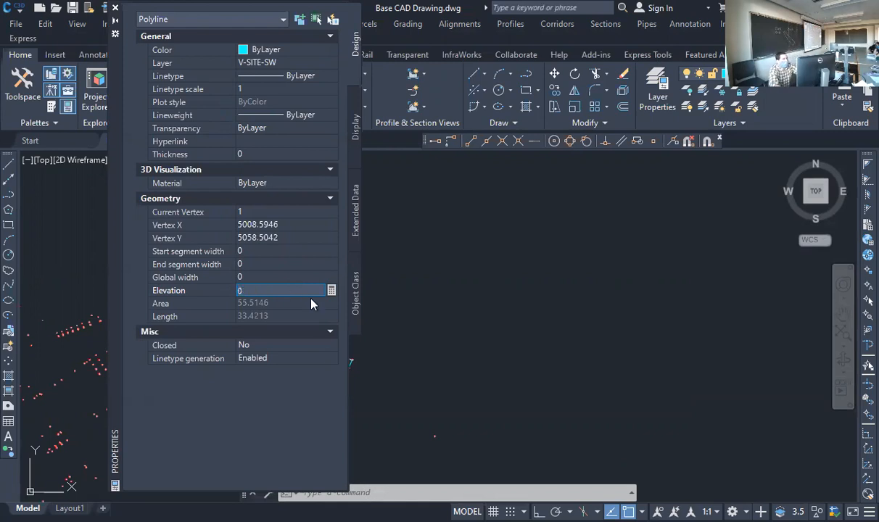
key("Escape")
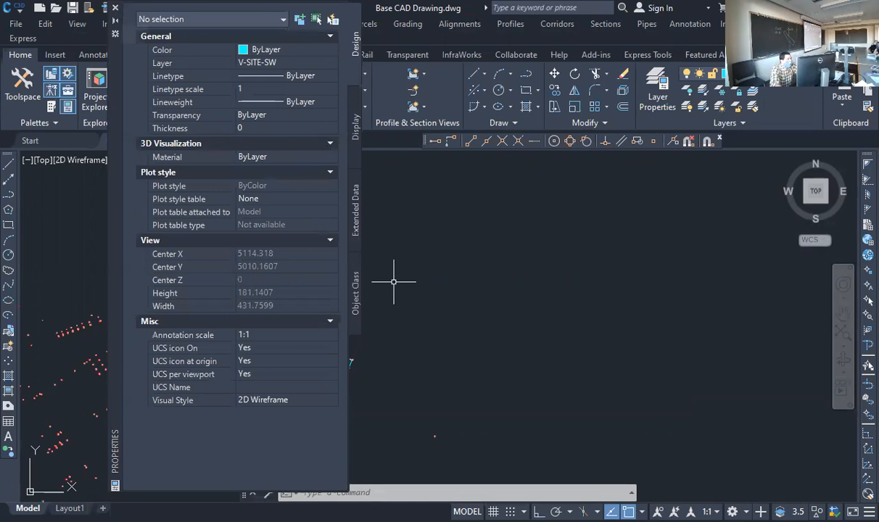
left_click(114, 8)
Step: Select the remaining sidewalk edge polylines and the short southeast end segment, and set their elevation to 0
left_click(234, 193)
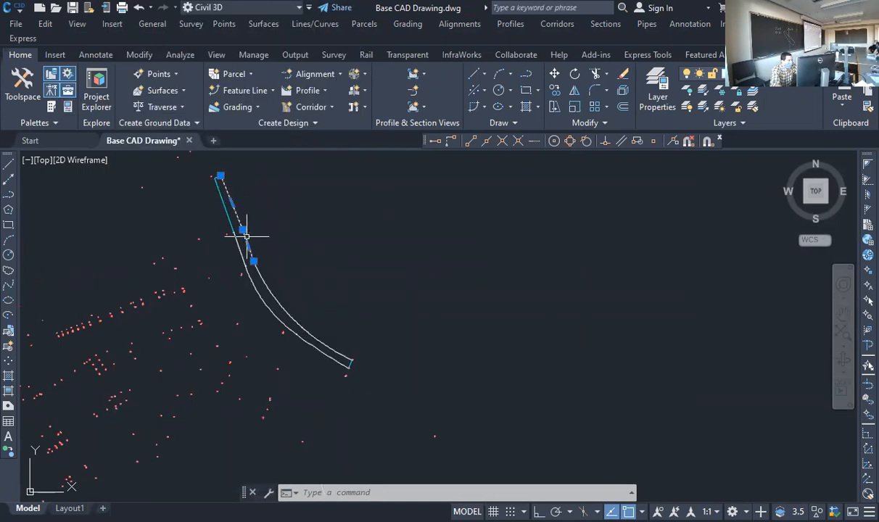
left_click(259, 284)
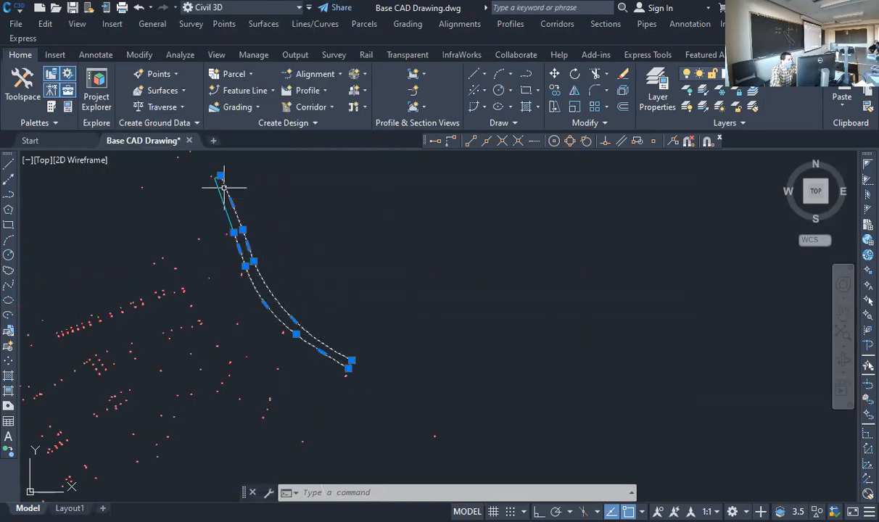
scroll(222, 173, "up", 3)
scroll(218, 171, "down", 3)
scroll(348, 352, "up", 4)
left_click(350, 344)
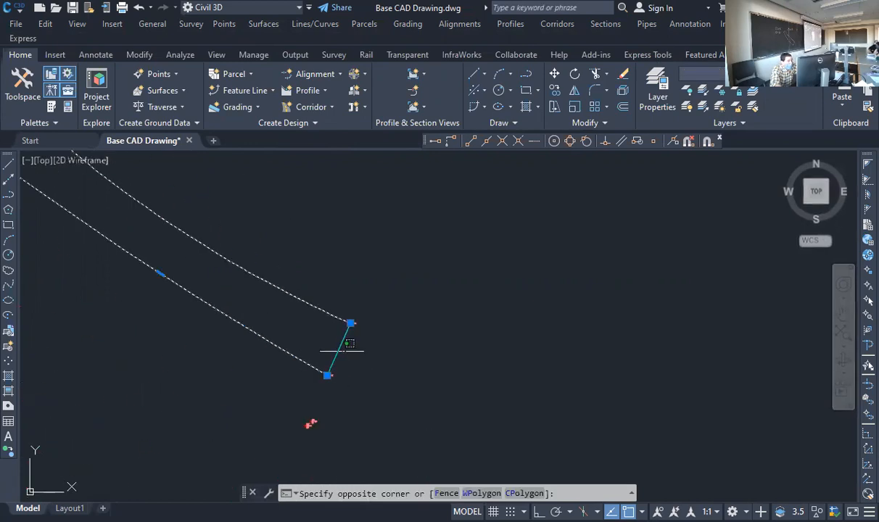
left_click(335, 352)
right_click(331, 353)
left_click(353, 253)
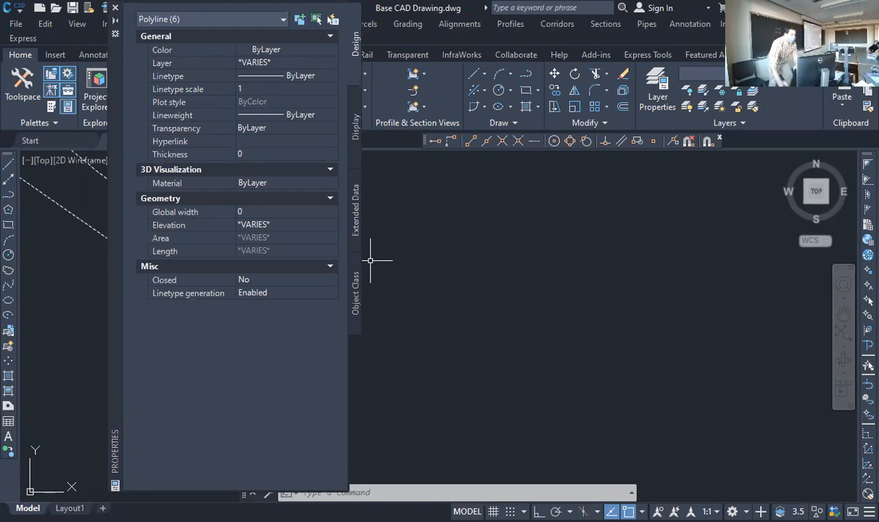
left_click(291, 225)
type("0")
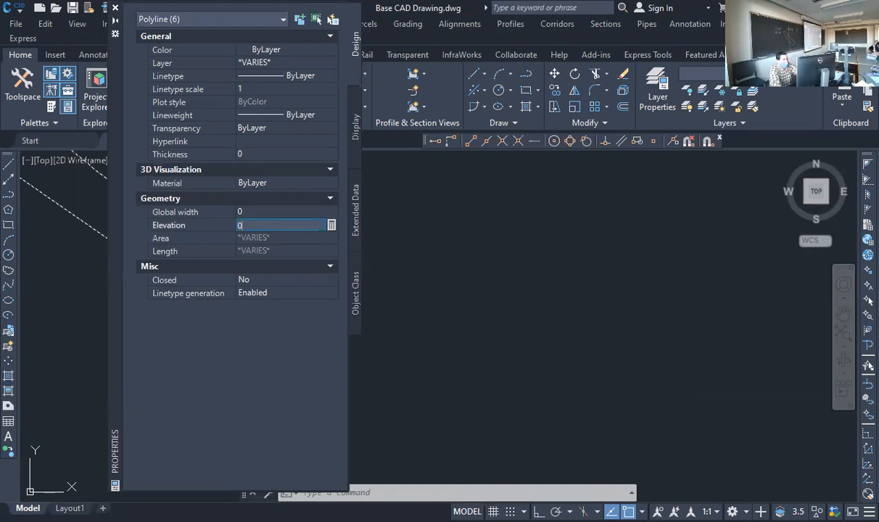
key("Return")
key("Escape")
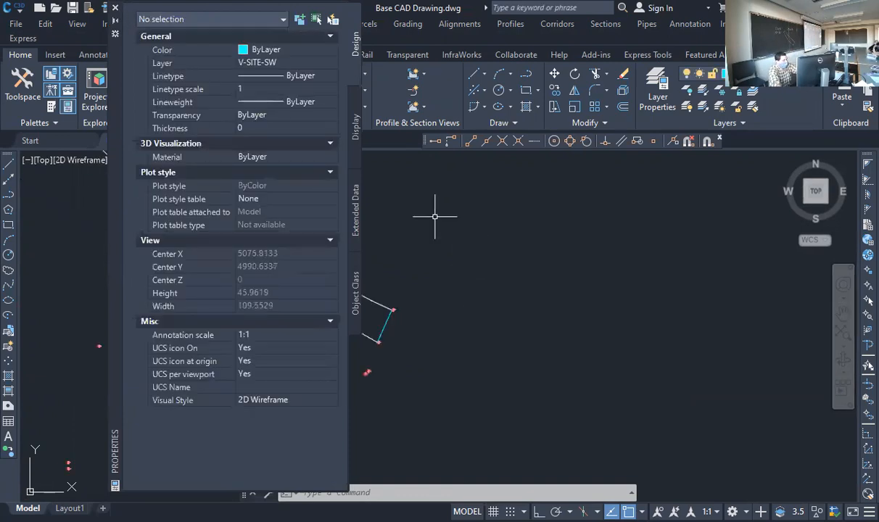
Step: Join all sidewalk segments into one closed polyline with PEDIT, starting from the short southeast end segment, and check the joined outline
type("PE")
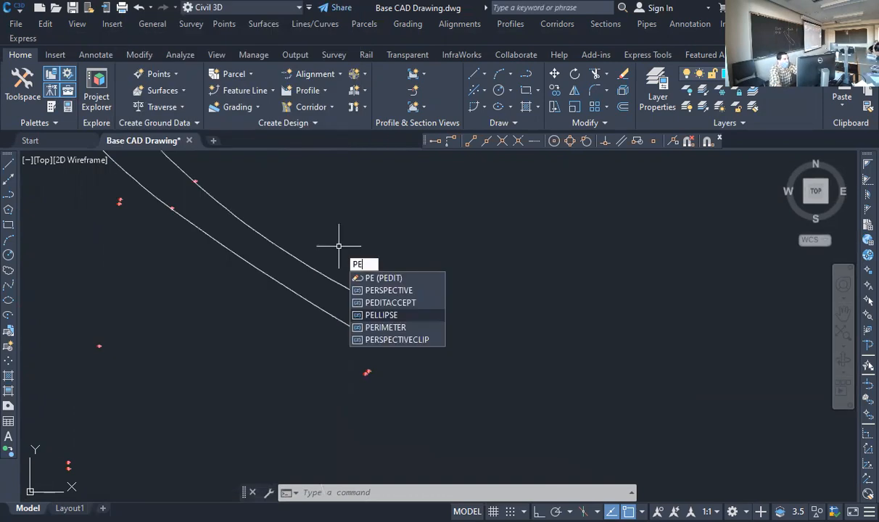
key("Return")
left_click(385, 320)
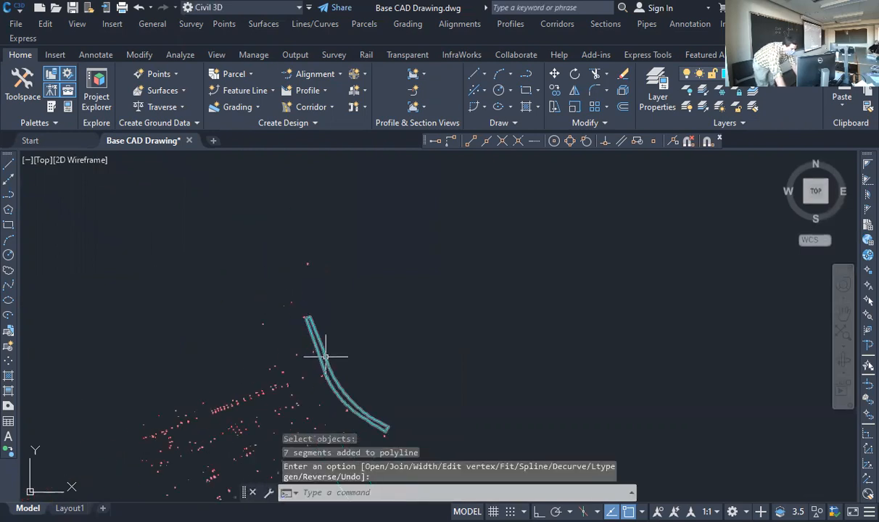
key("Escape")
left_click(332, 350)
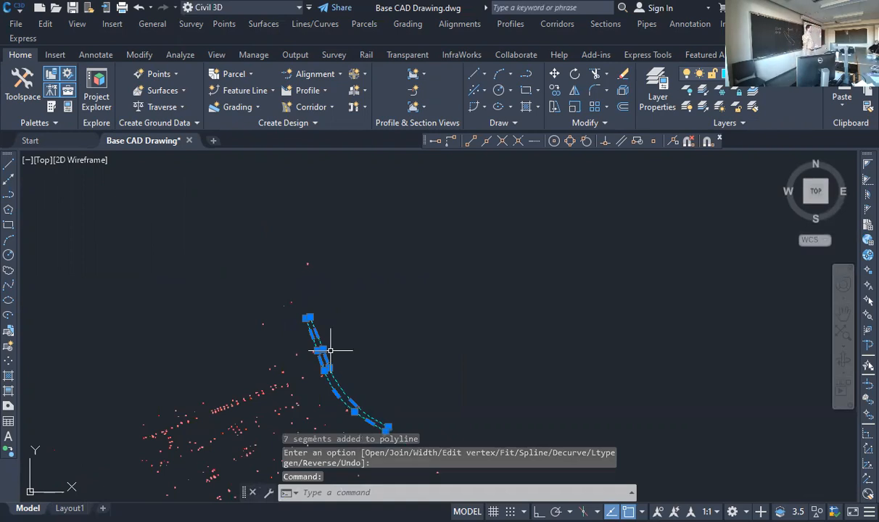
key("Escape")
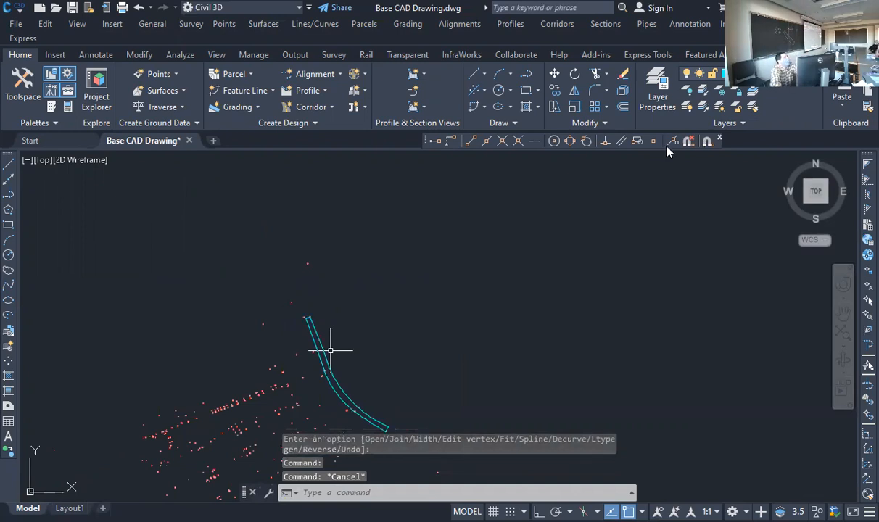
Step: Try to hatch the sidewalk by picking a point inside its outline
type("h")
key("Return")
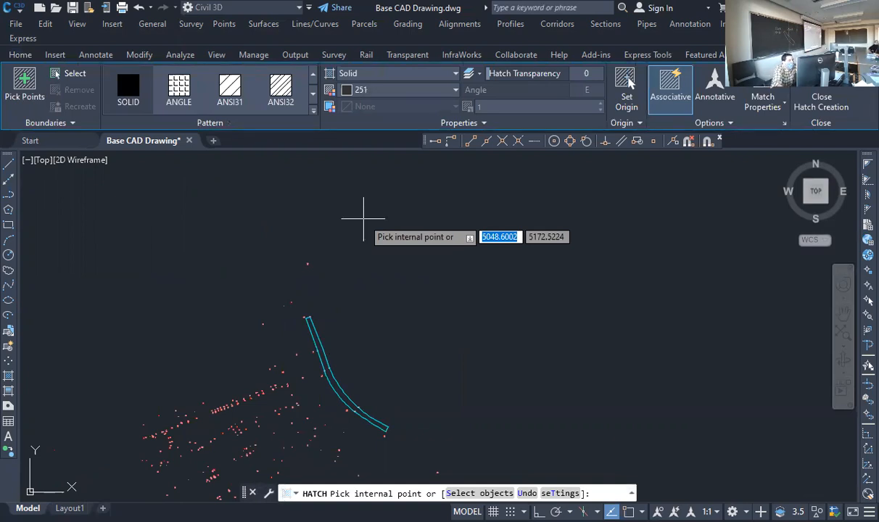
left_click(326, 373)
key("Return")
scroll(323, 373, "up", 6)
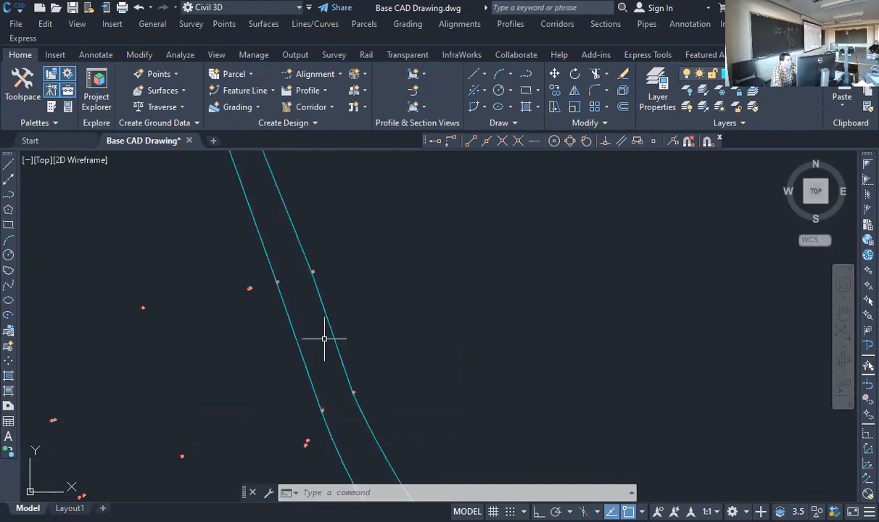
Step: Hatch the closed sidewalk polyline by selecting it as the boundary, using the AR-CONC pattern at scale 5
key("Return")
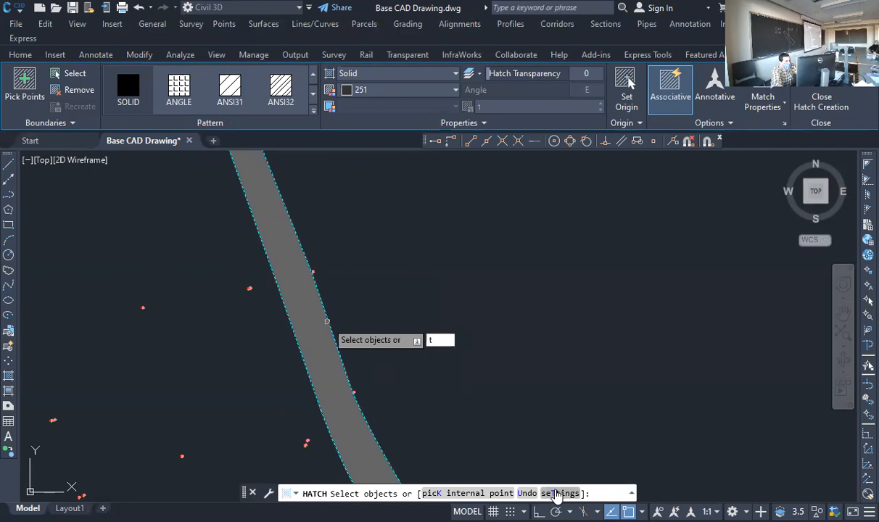
key("Return")
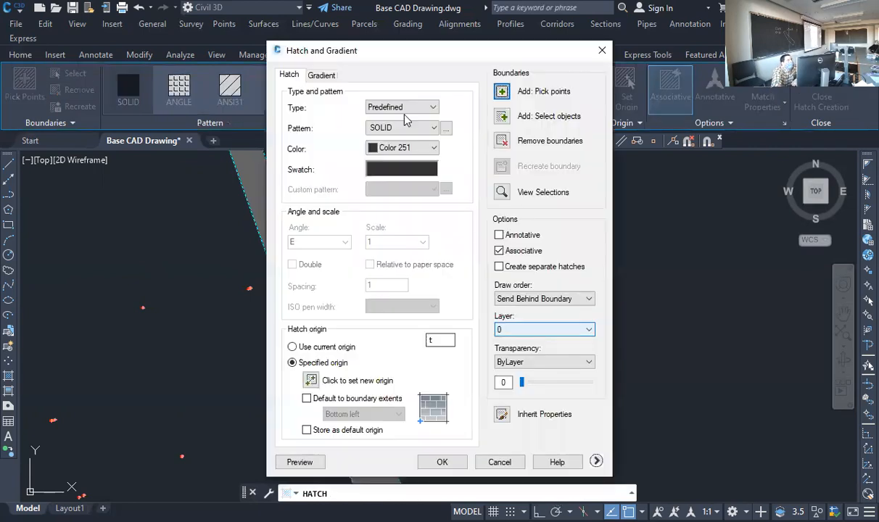
left_click(433, 129)
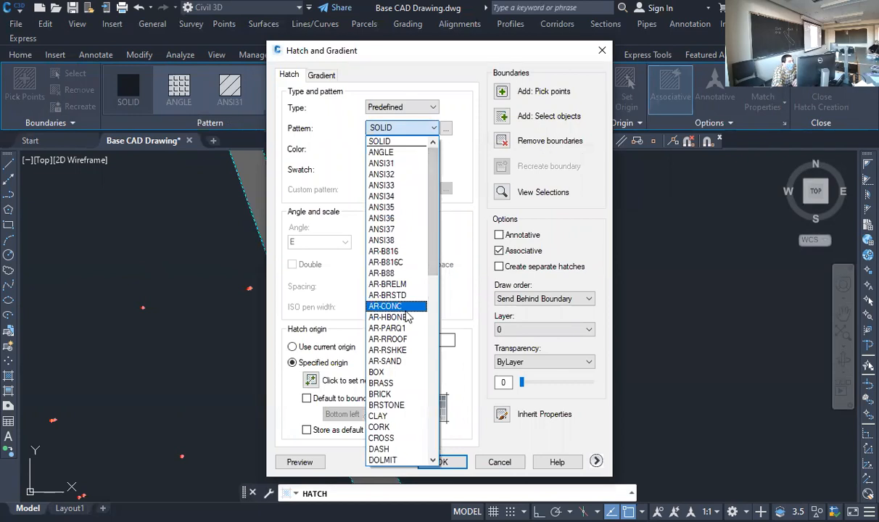
left_click(404, 308)
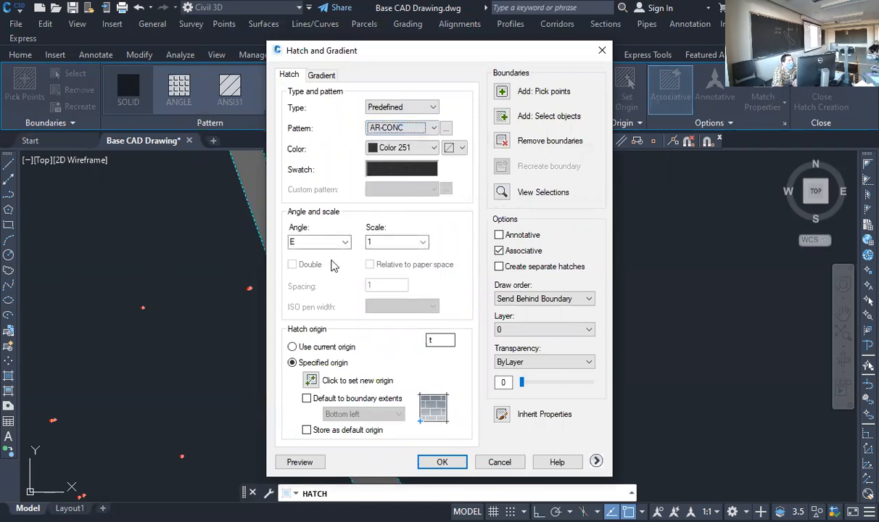
left_click(393, 241)
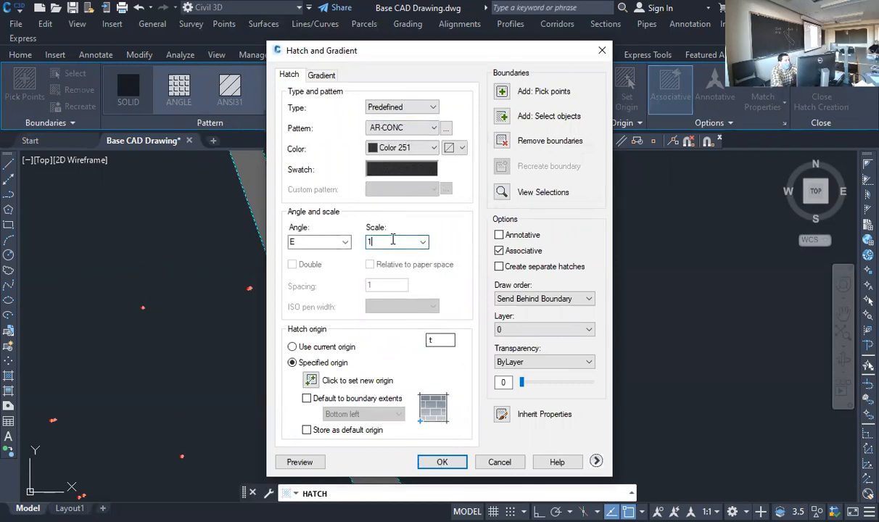
type("5")
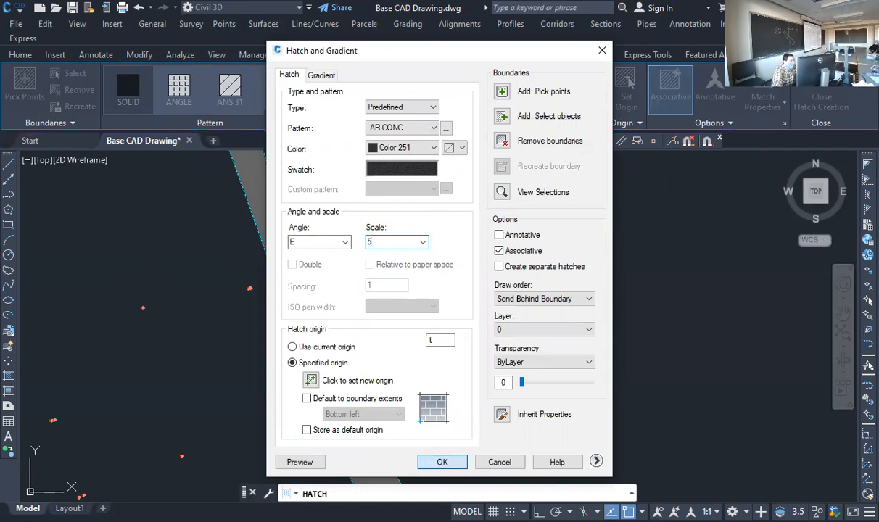
left_click(442, 462)
Step: Set the sidewalk hatch's pattern scale to 0.5 in its properties, deselect it and check the pattern along the sidewalk
left_click(195, 312)
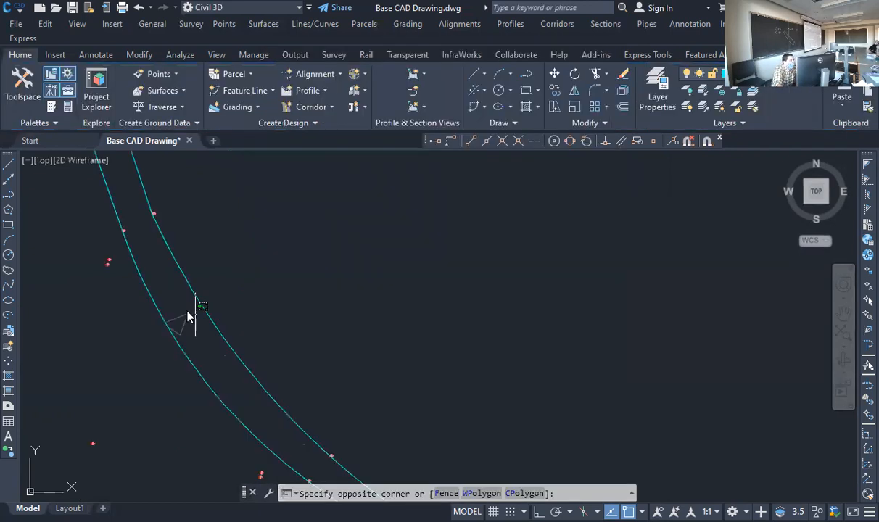
left_click(188, 316)
right_click(187, 316)
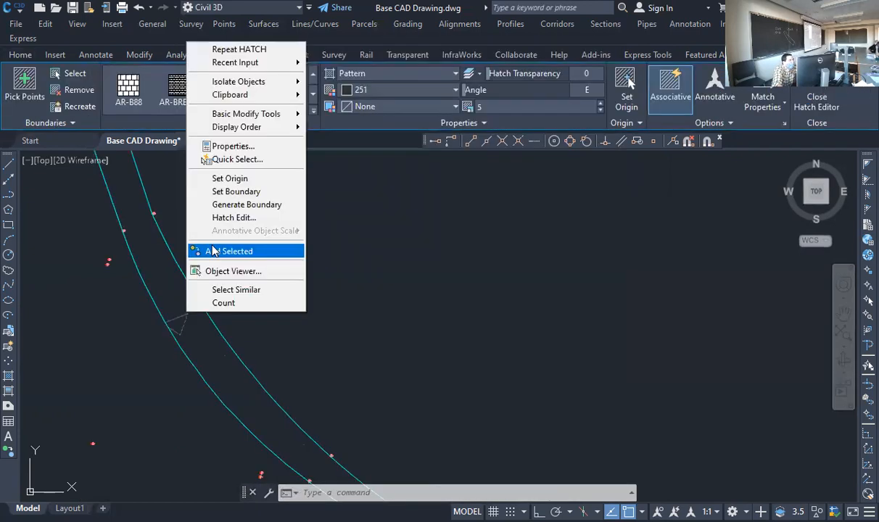
left_click(233, 145)
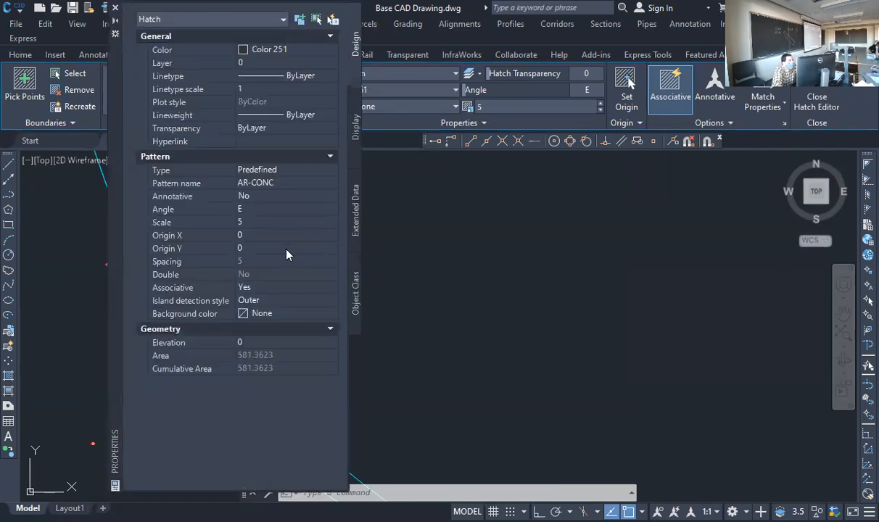
left_click(264, 222)
type("1")
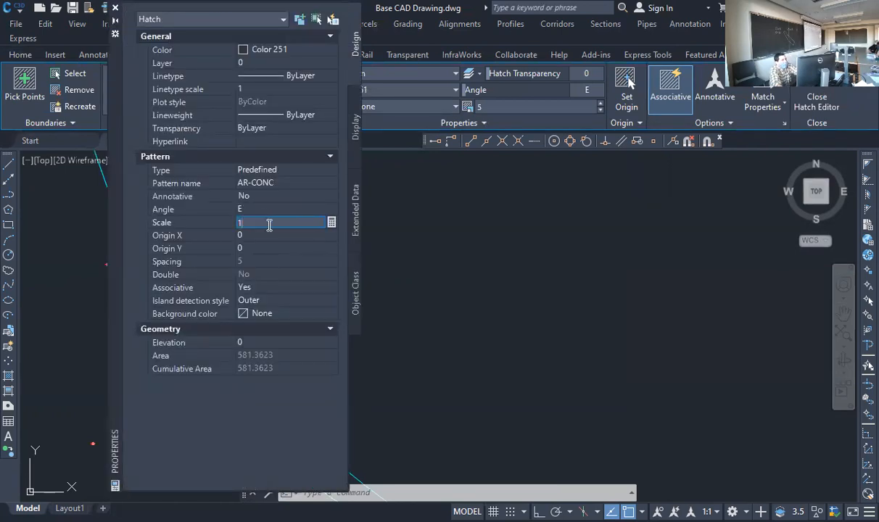
key("BackSpace")
type("0.5")
key("Tab")
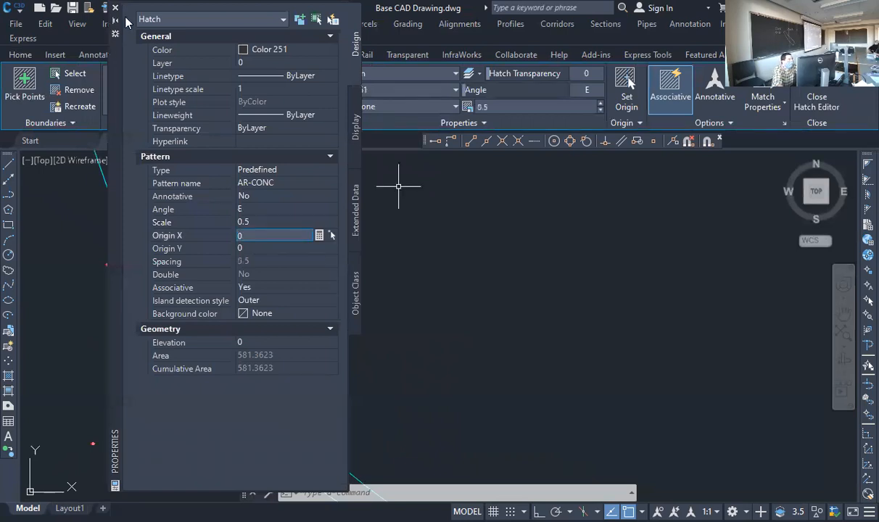
key("ctrl+1")
scroll(235, 283, "up", 4)
scroll(254, 293, "down", 9)
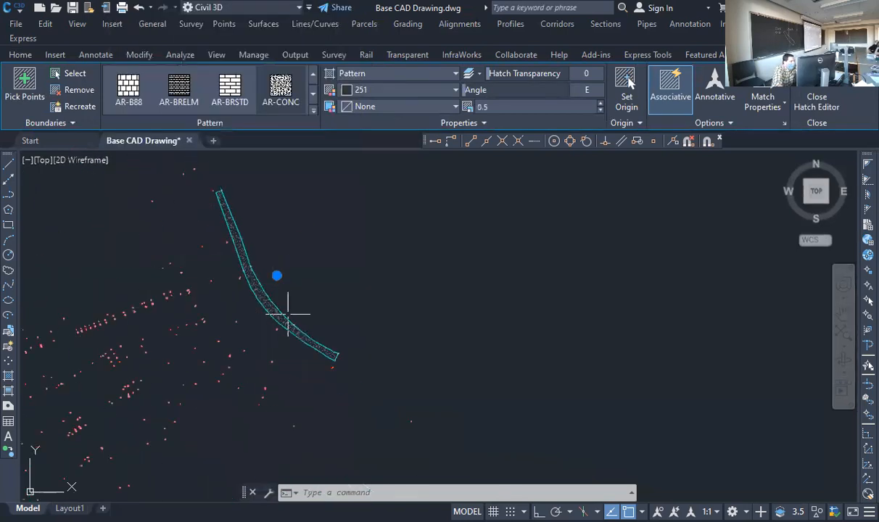
key("Escape")
scroll(290, 319, "up", 6)
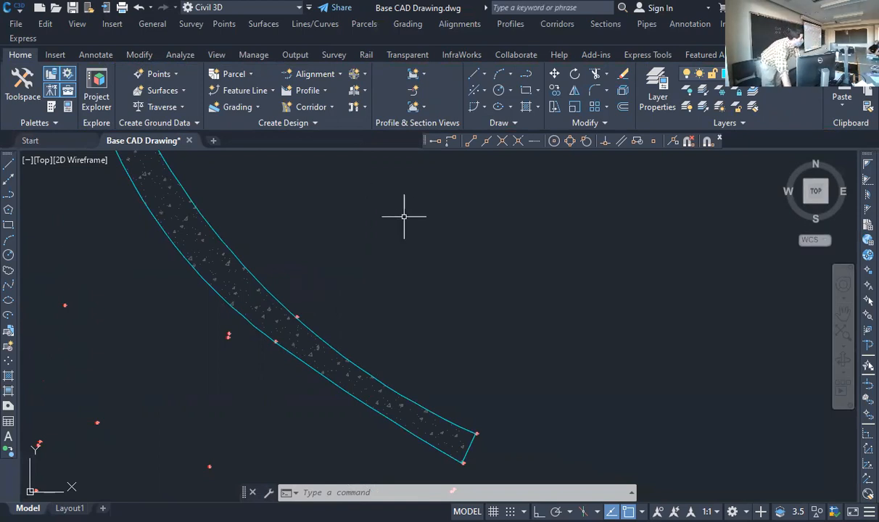
key("alt+Tab")
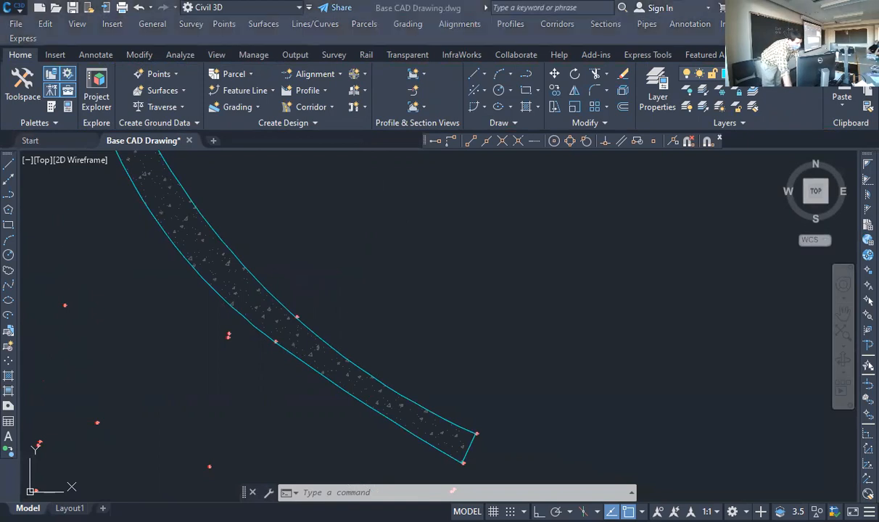